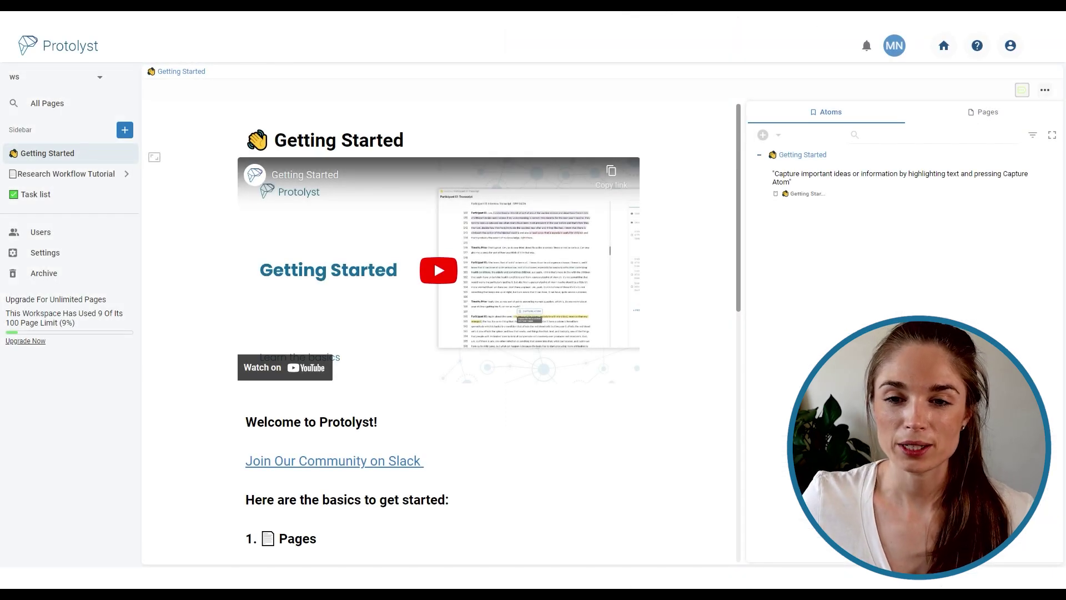
- Delete the Getting Started page and confirm archiving it
left_click(124, 153)
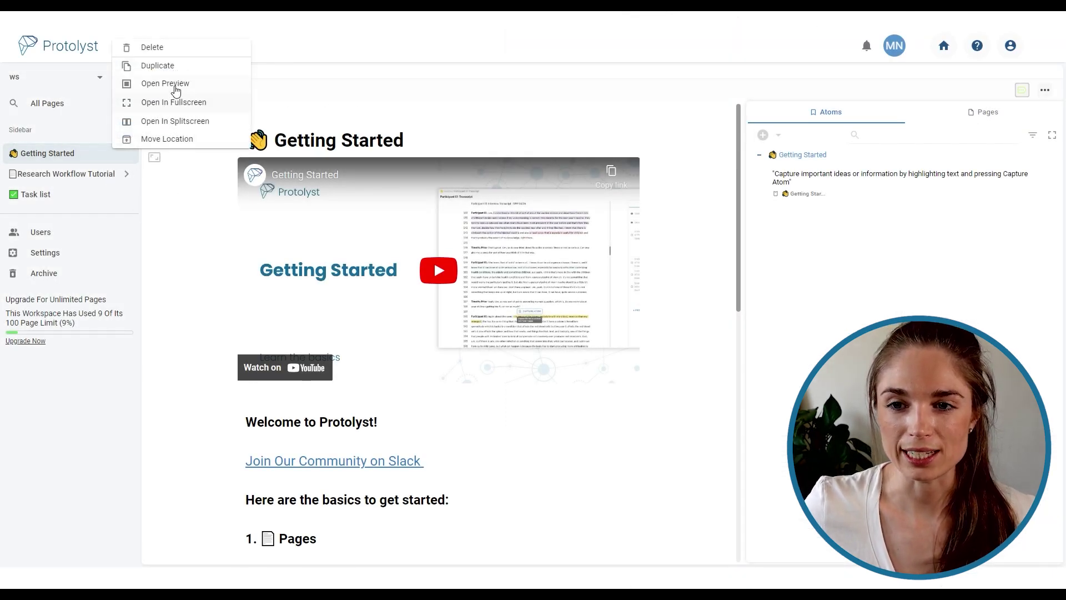
left_click(166, 48)
left_click(633, 331)
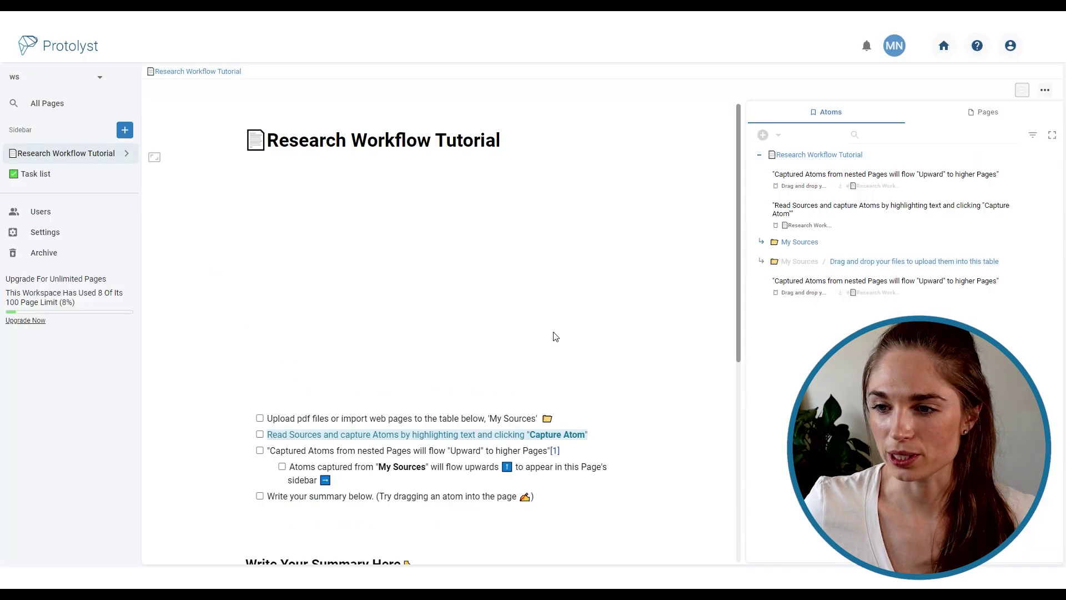
- Delete the Research Workflow Tutorial page and confirm archiving it
left_click(124, 153)
left_click(153, 55)
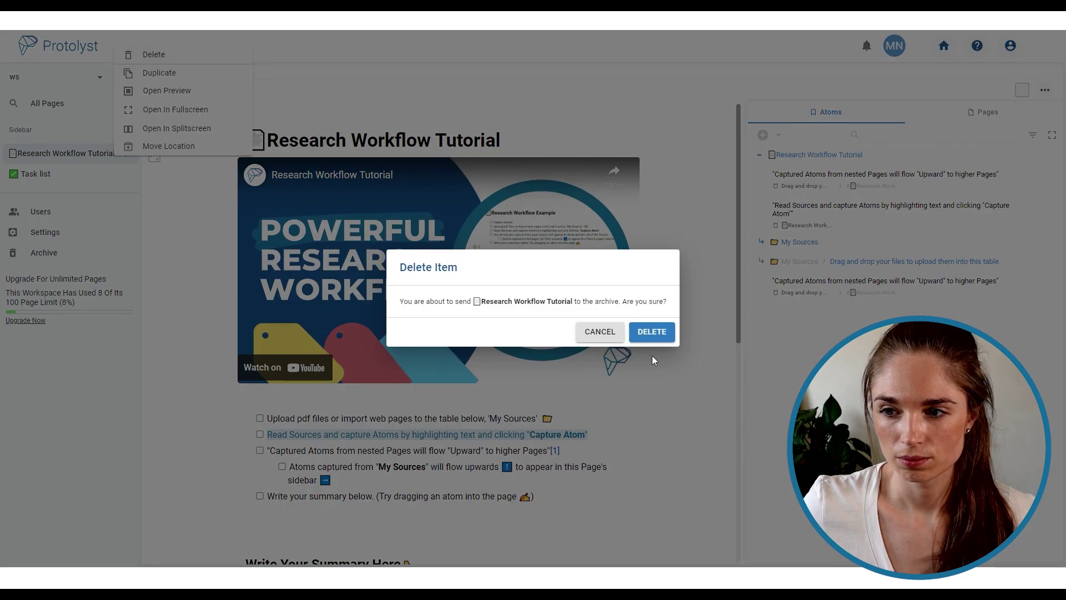
left_click(651, 332)
- Delete the Task list page and confirm archiving it
left_click(125, 153)
left_click(153, 54)
left_click(622, 331)
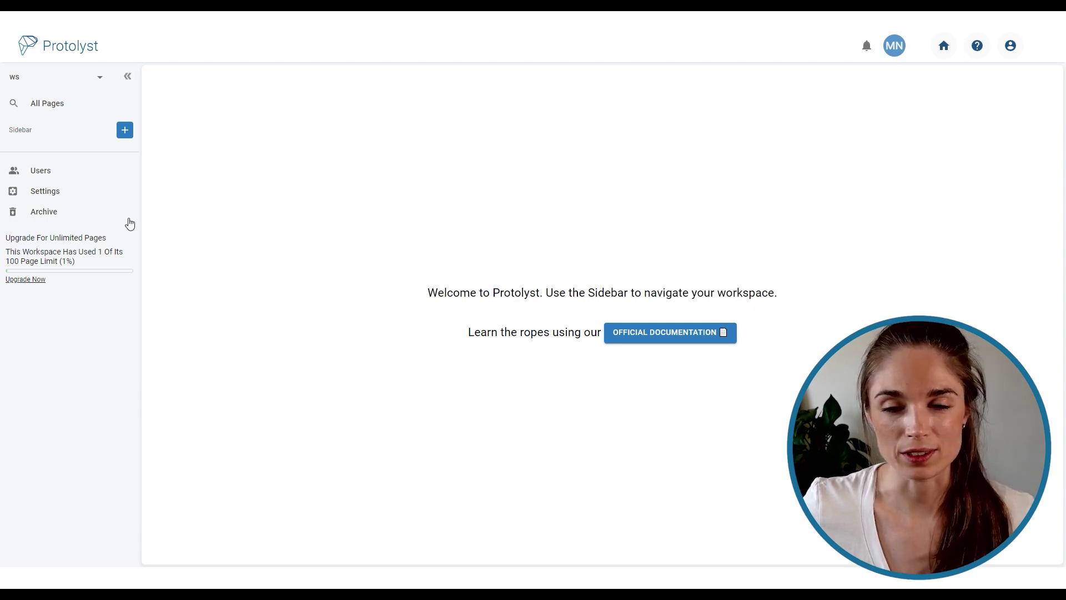
- Create a new table page titled 'Sources Table', leaving its first row empty
left_click(125, 130)
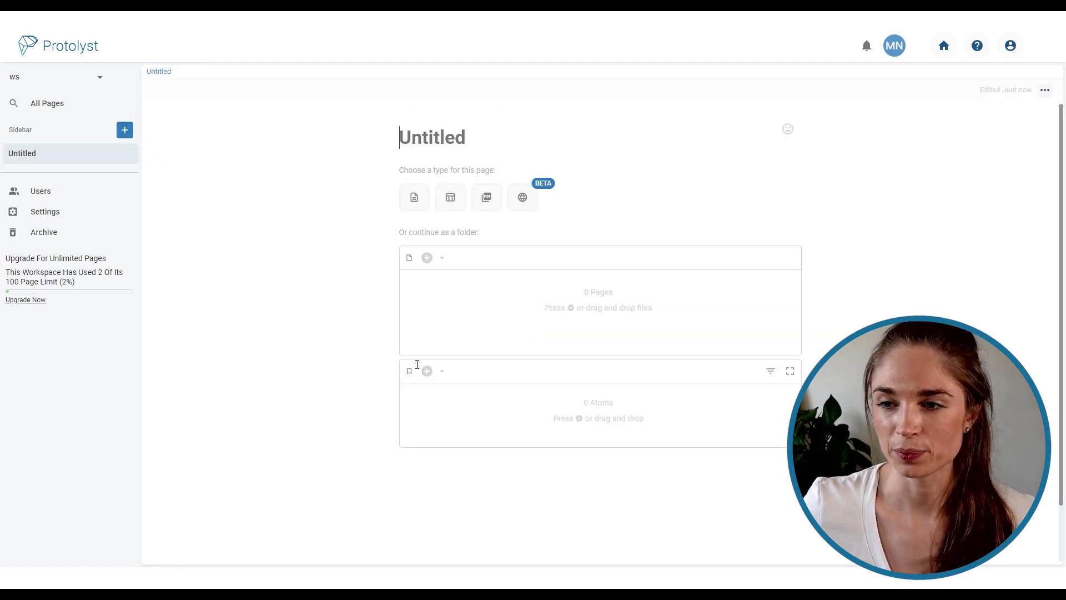
left_click(452, 200)
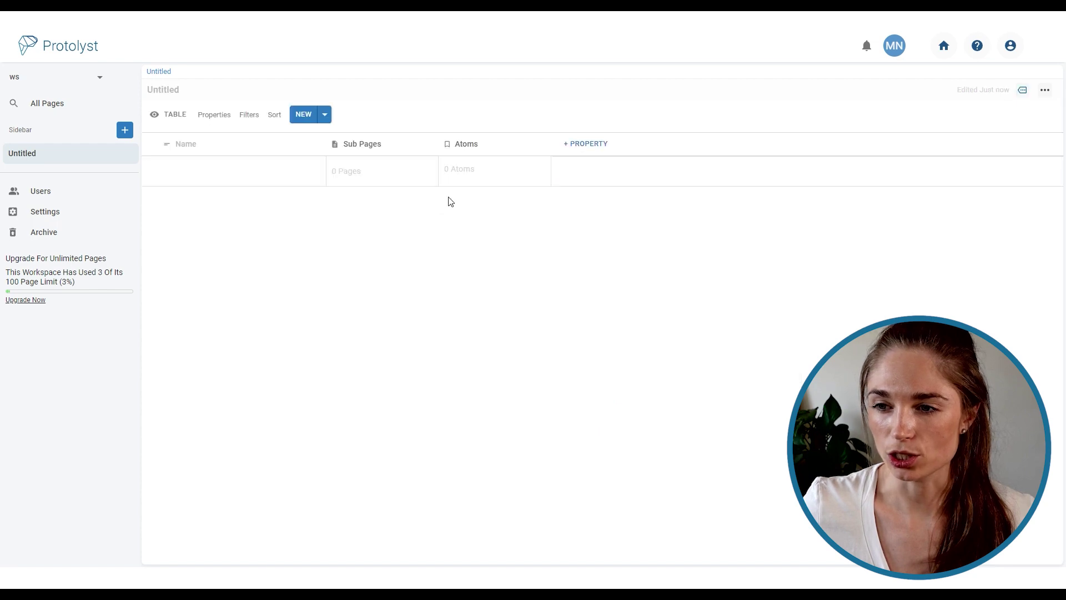
left_click(176, 93)
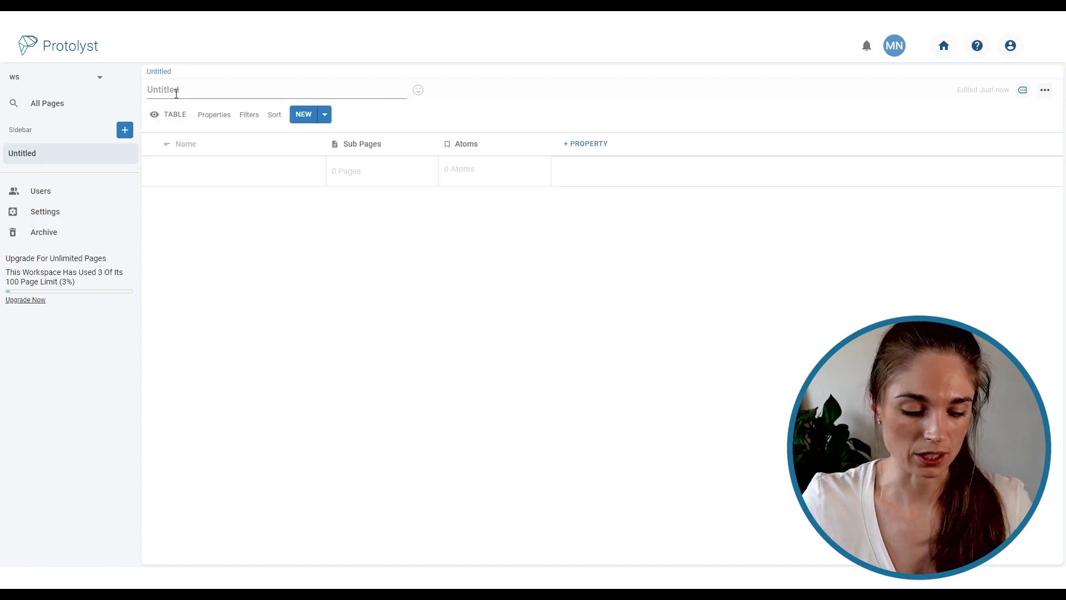
type("Sources Tabl")
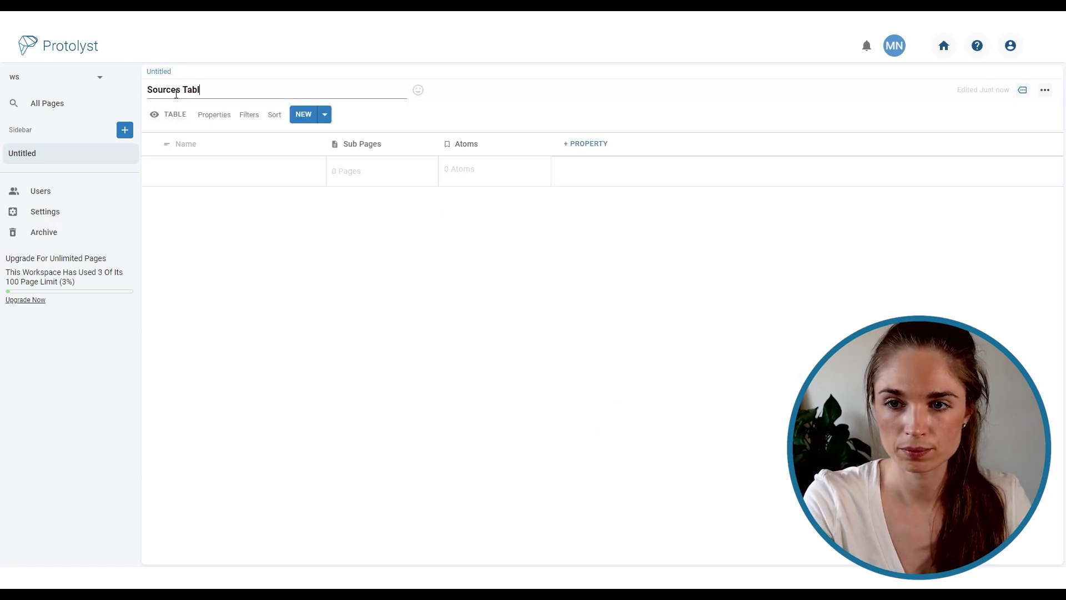
type("e")
left_click(201, 183)
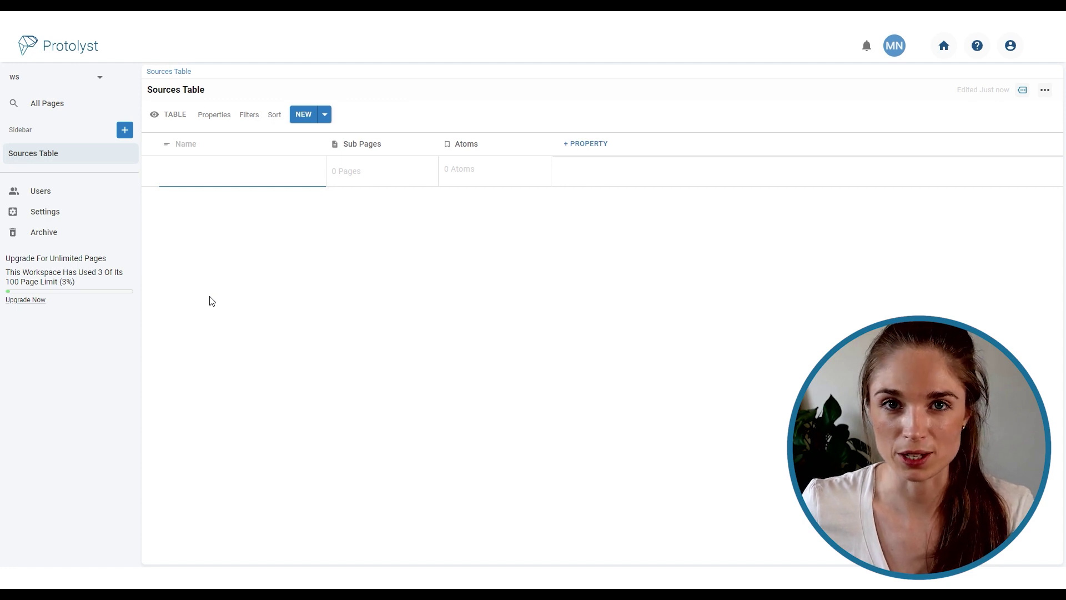
left_click(147, 545)
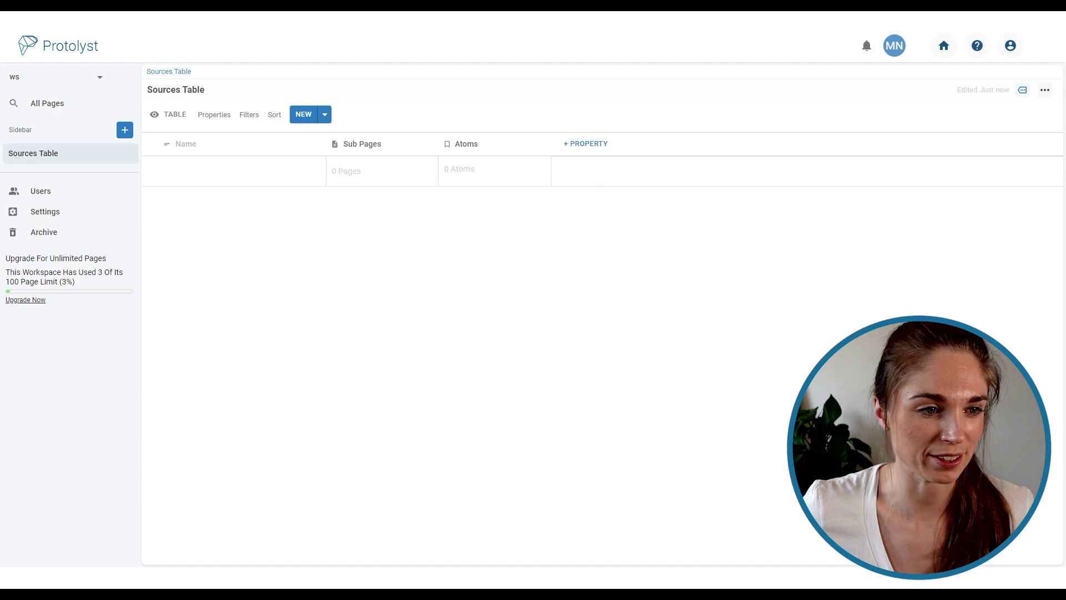
- Drop the eight paper PDFs onto the Sources Table so each becomes a row
left_click_drag(144, 585, 289, 178)
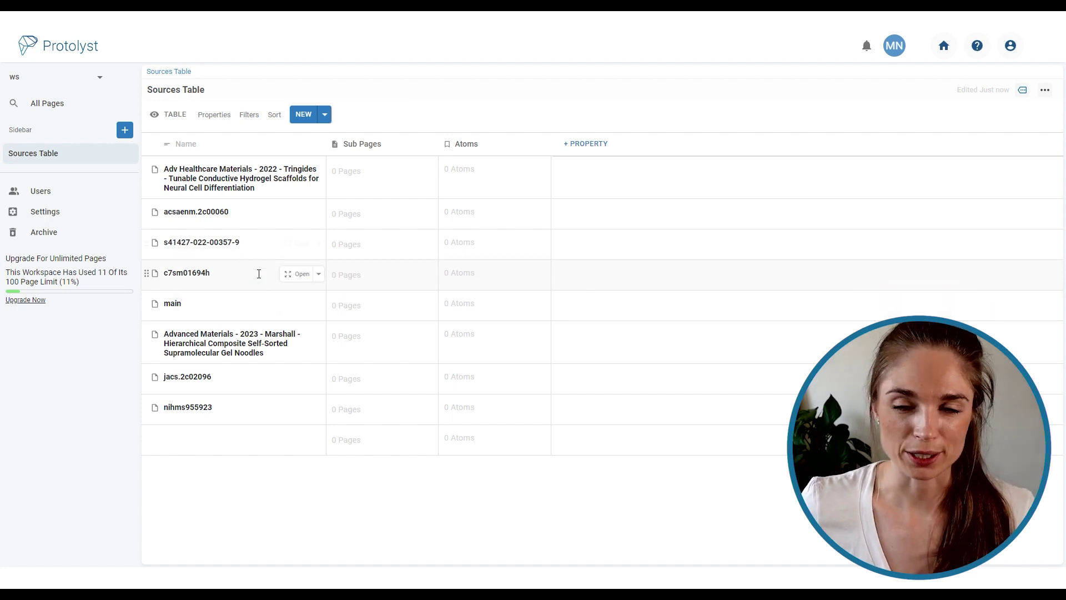
- Add another table page and title it 'Topics and Themes'
left_click(124, 131)
left_click(457, 194)
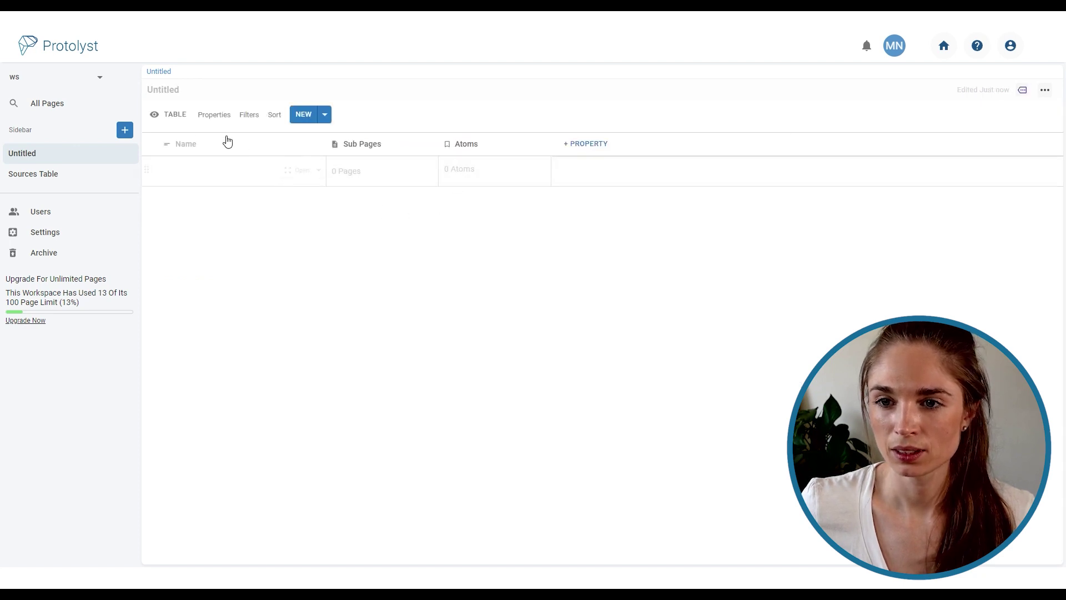
left_click(171, 89)
type("Top")
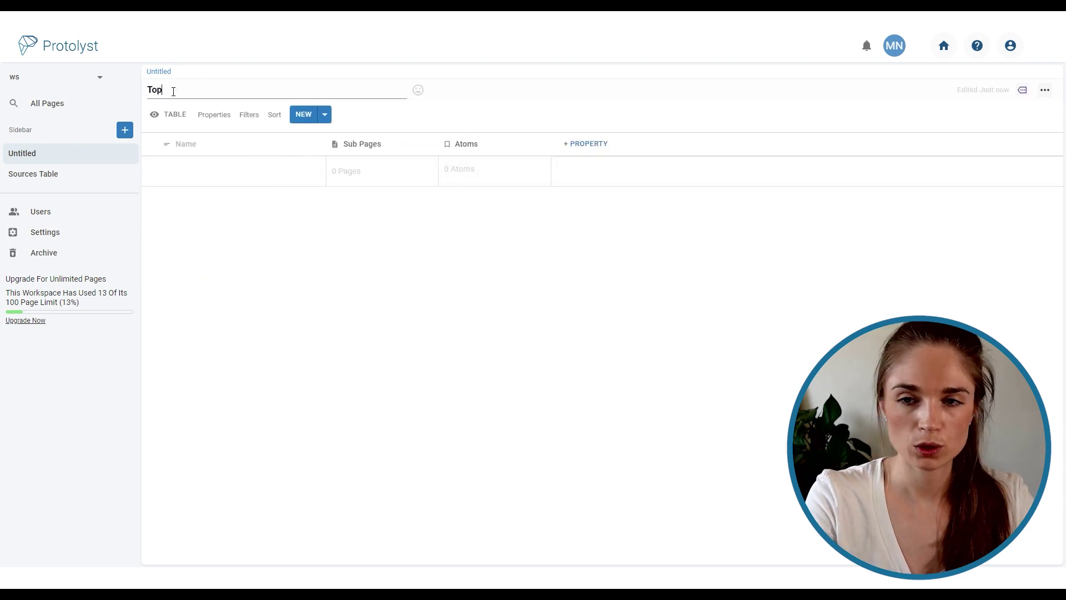
type("ics and Themes")
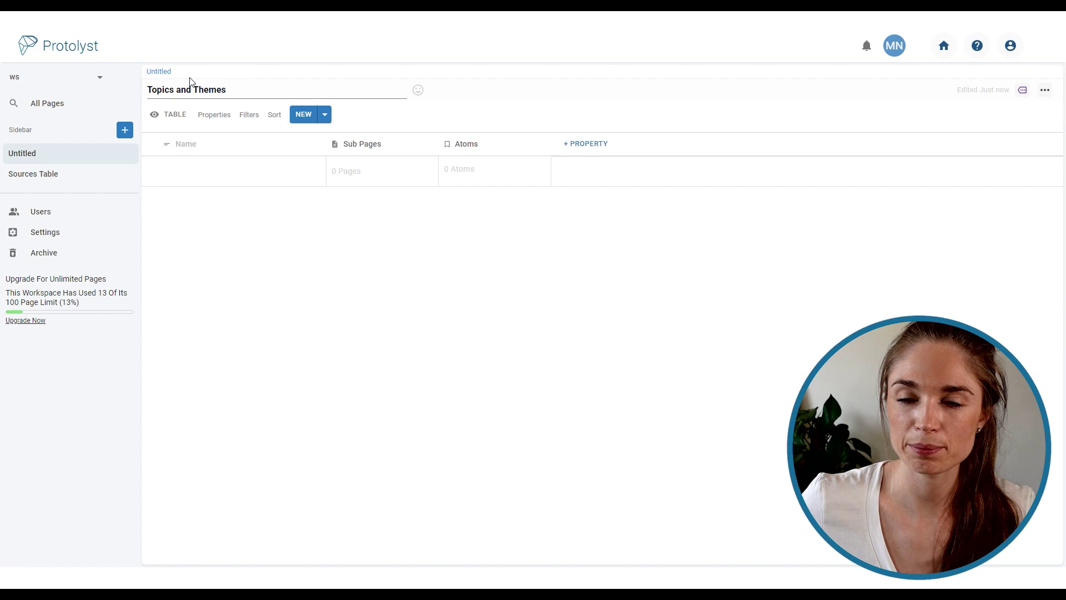
left_click(221, 167)
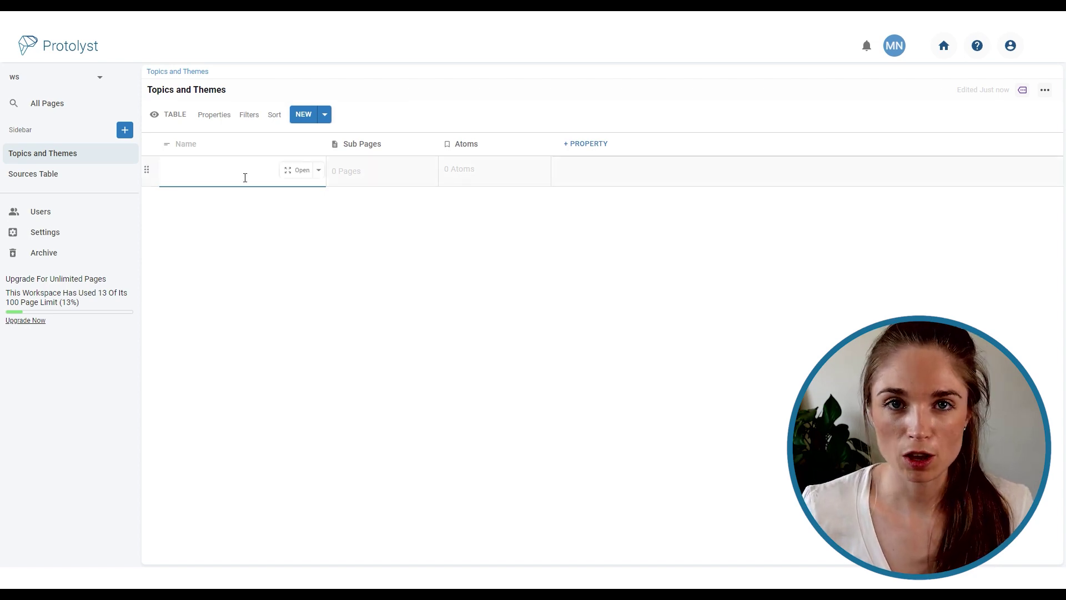
- Name the table rows Key Results, Methods, hydrogel and gelation
type("Key res")
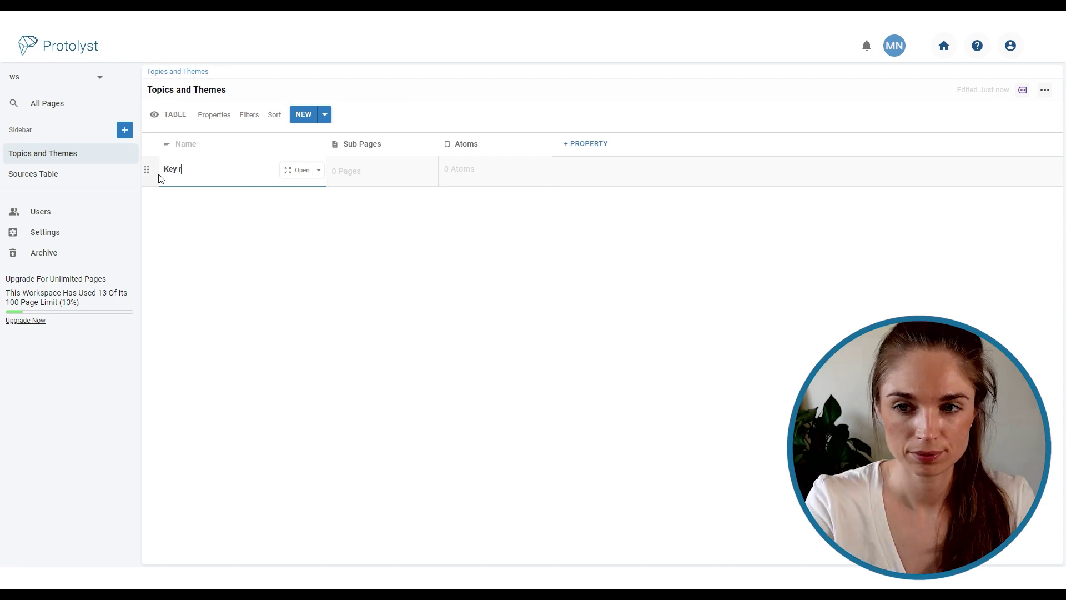
key("BackSpace")
key("BackSpace")
key("BackSpace")
type("Results")
left_click(303, 114)
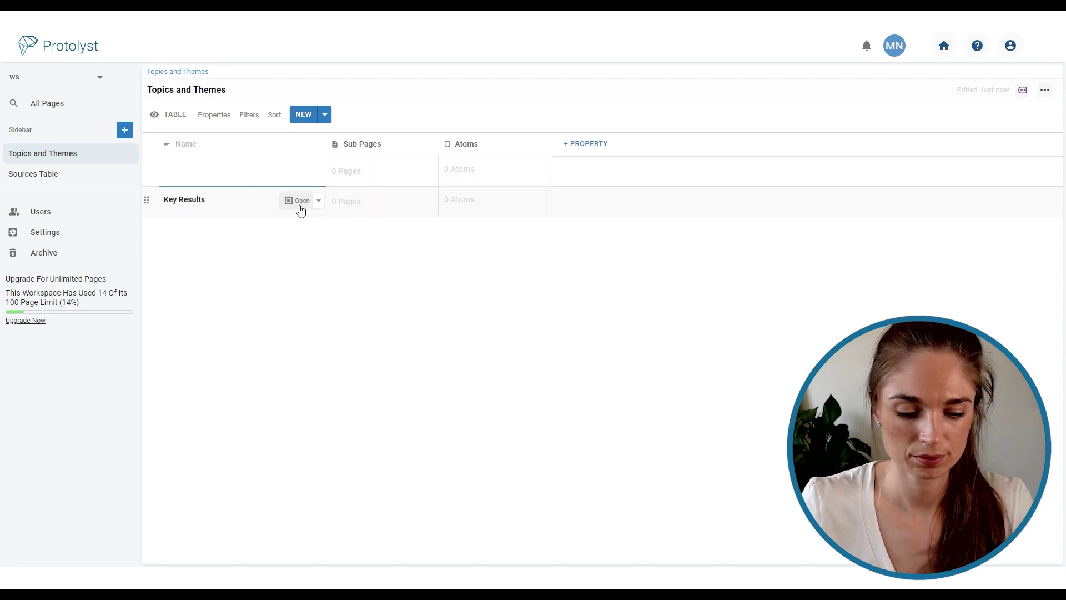
type("Methods")
left_click(303, 114)
type("hydrogel")
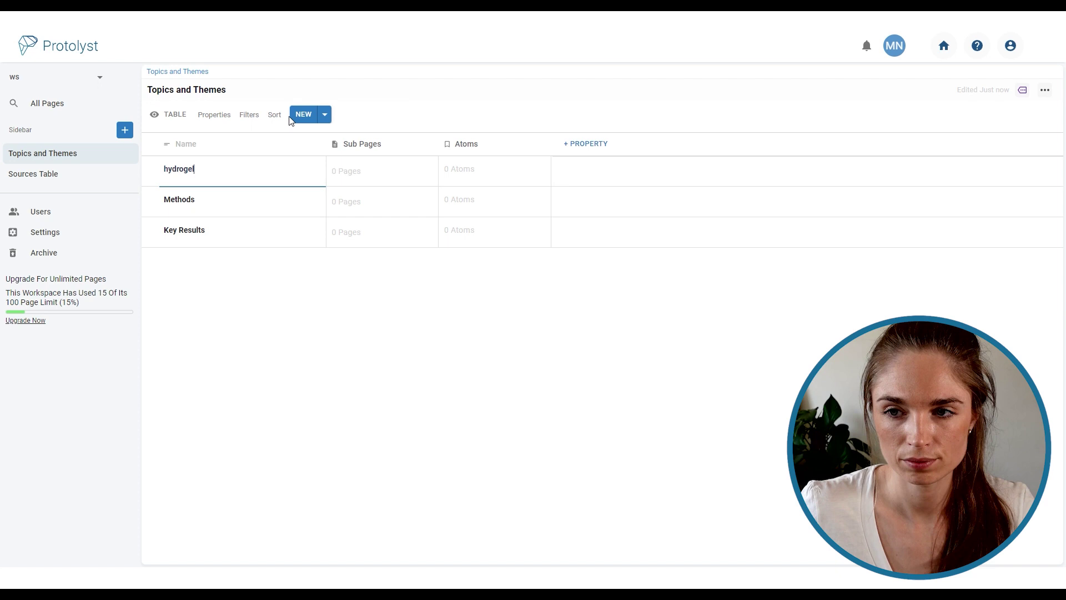
left_click(292, 117)
type("gelation")
left_click(306, 340)
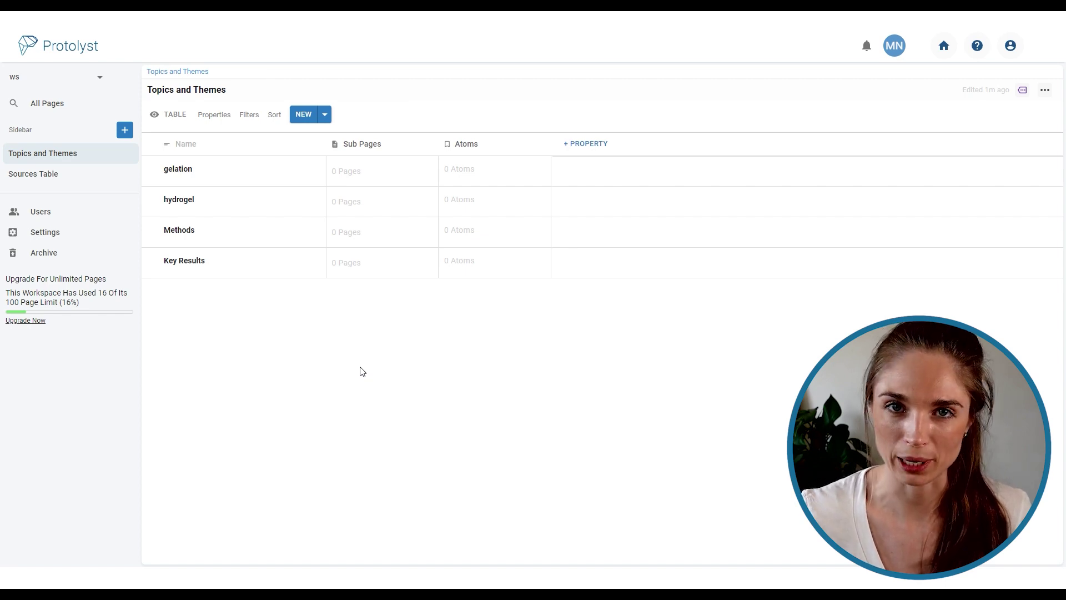
- Open the first paper and rename its page to 'Tunable Conductive Hydrogel Scaffolds for Neural Cell Differentiation'
left_click(66, 175)
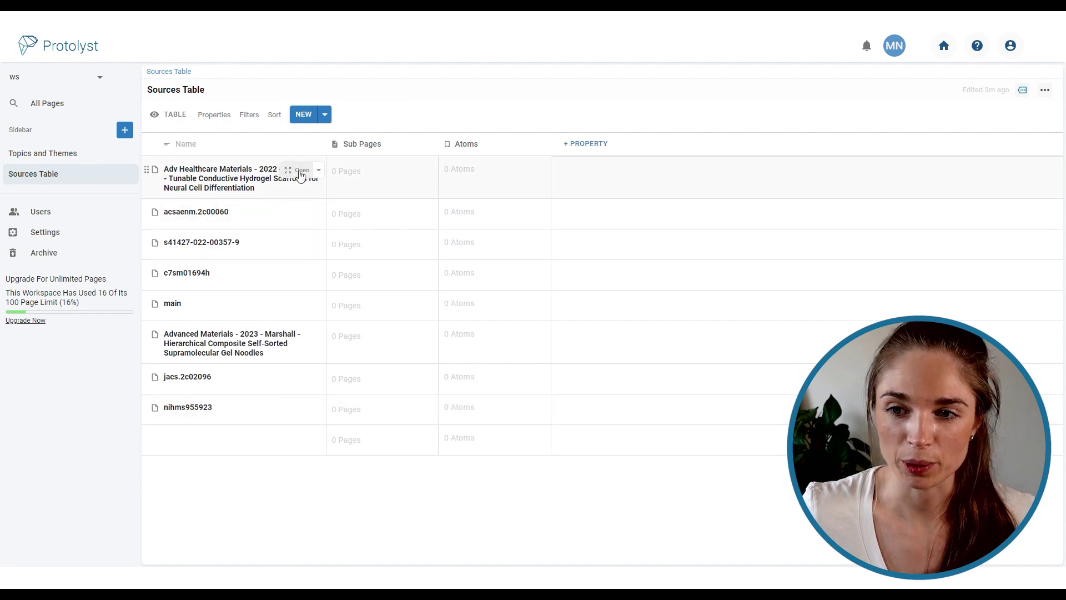
left_click(300, 170)
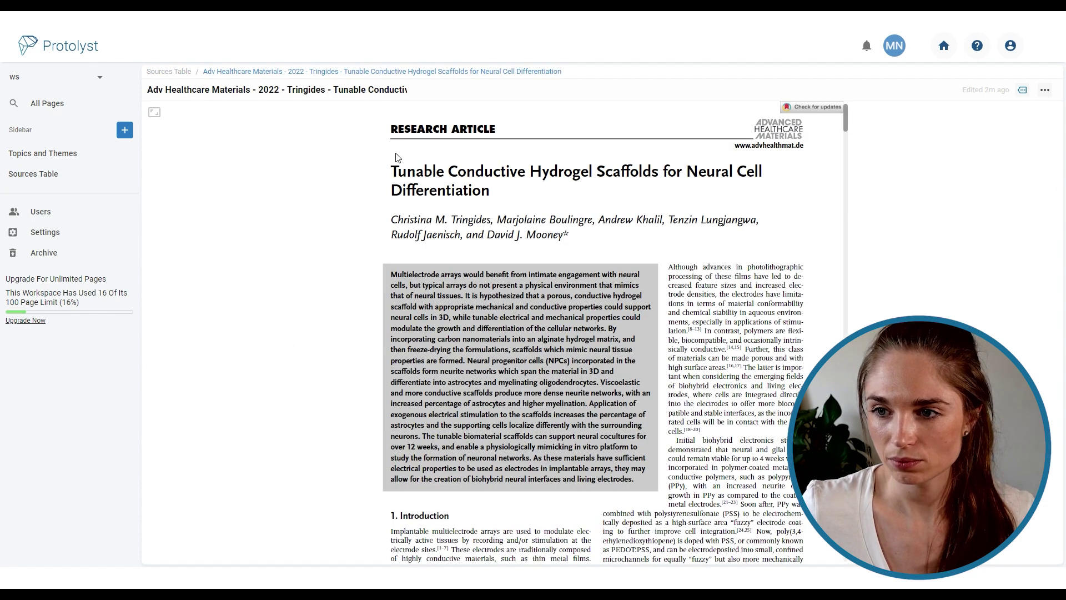
left_click_drag(395, 173, 479, 201)
key("ctrl+c")
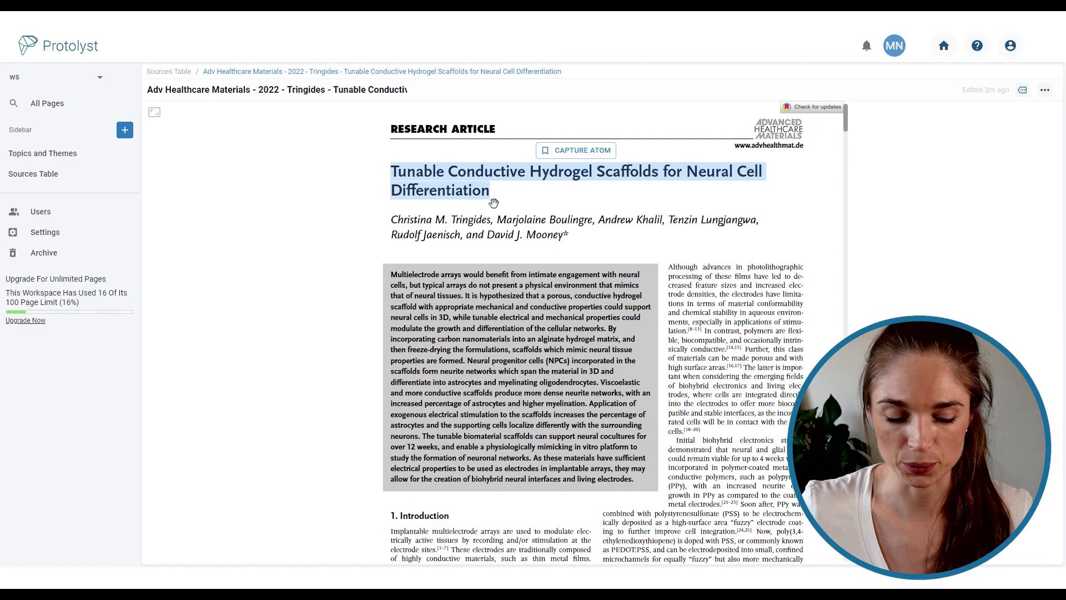
left_click(278, 89)
key("ctrl+a")
key("ctrl+v")
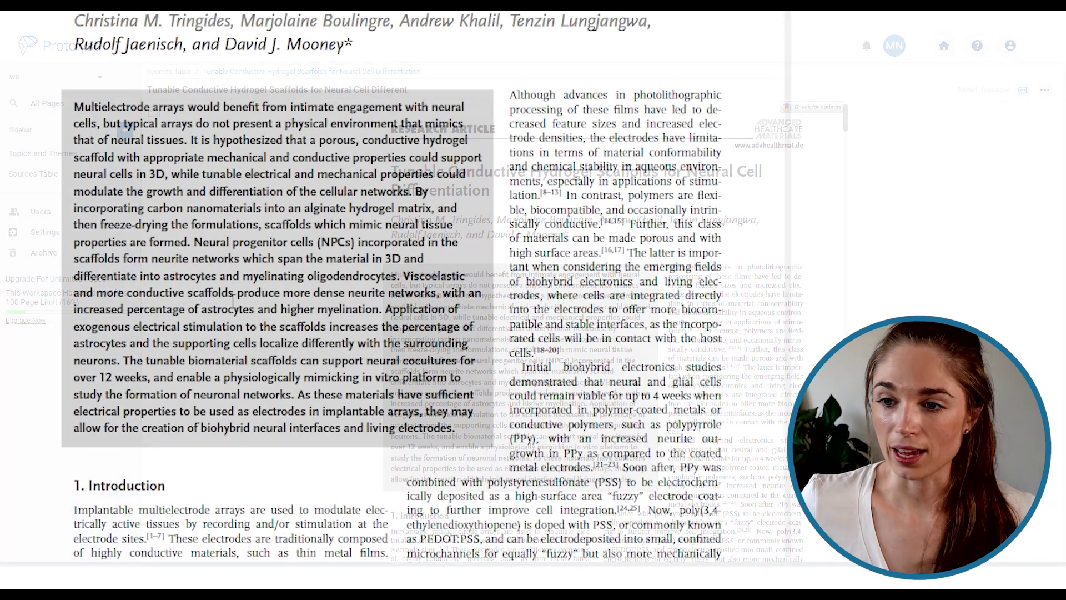
scroll(602, 404, "down", 3)
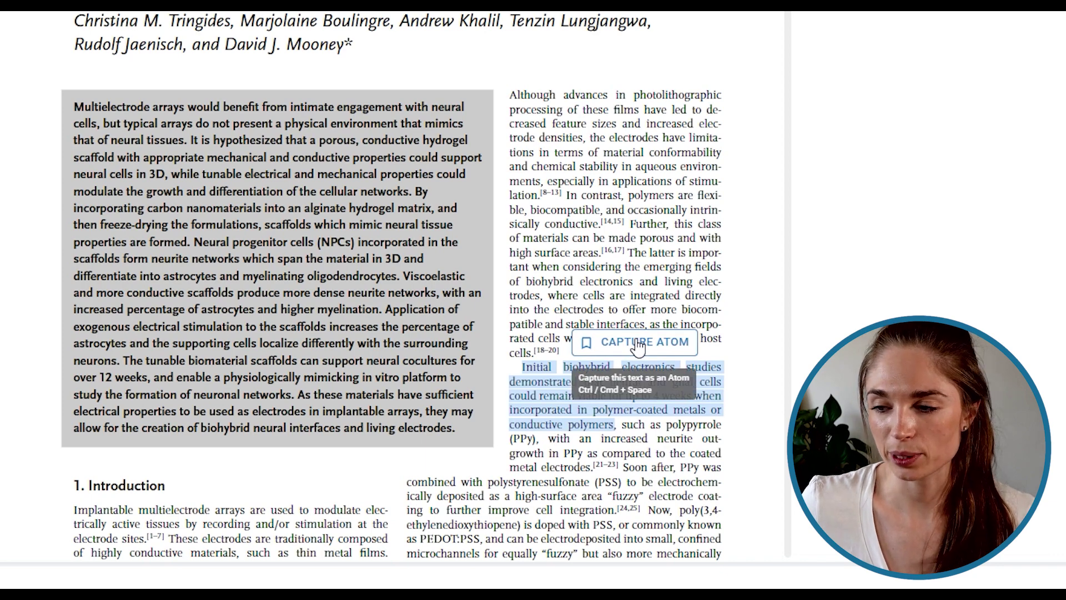
- Capture the biohybrid electronics cell-viability passage as an atom tagged hydrogel and gelation
left_click(638, 344)
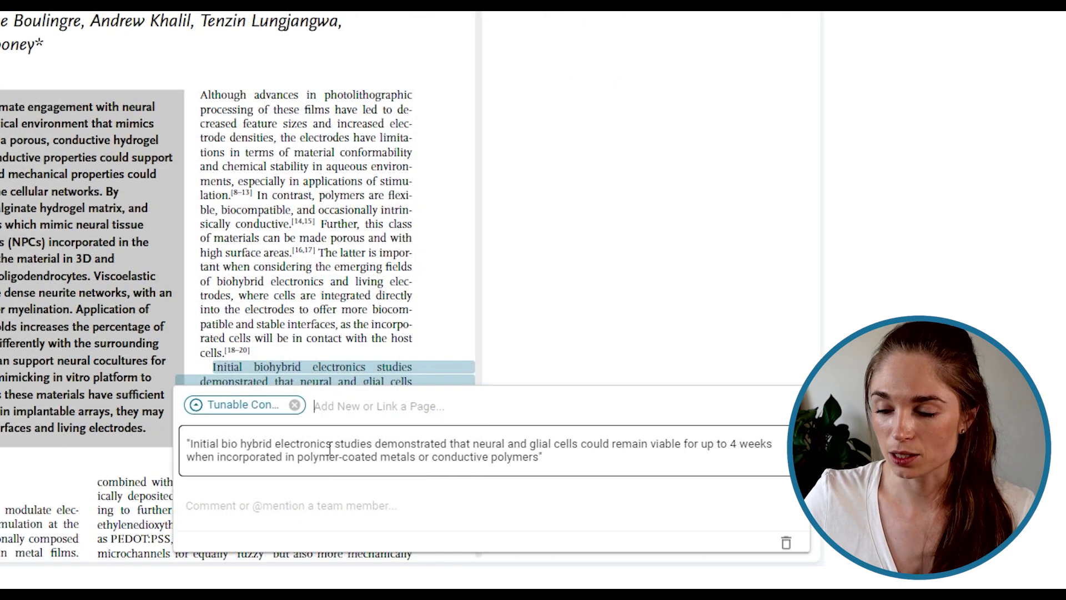
left_click(561, 472)
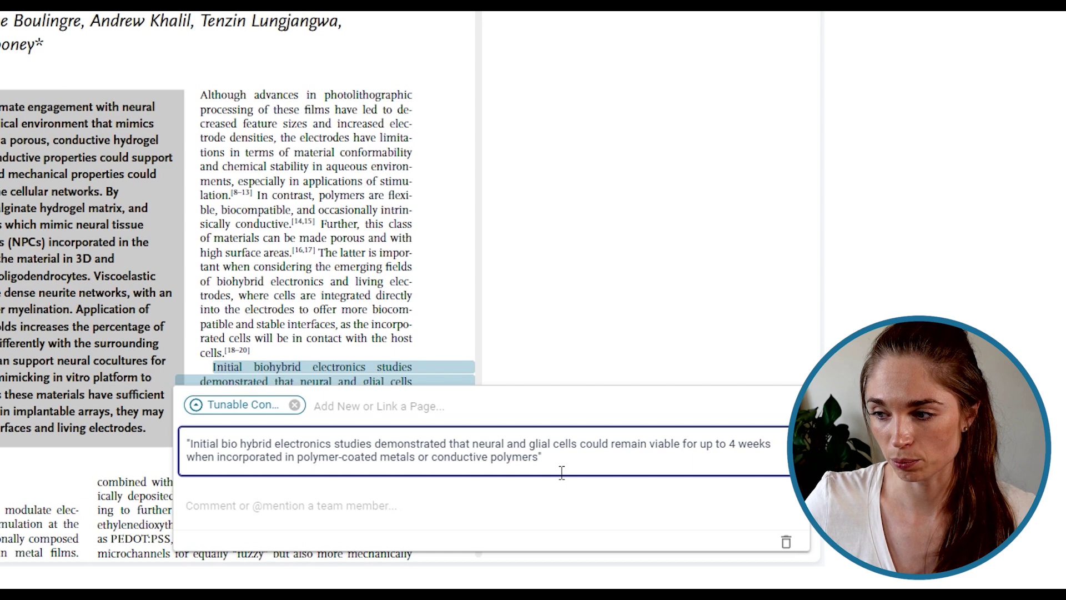
left_click(331, 416)
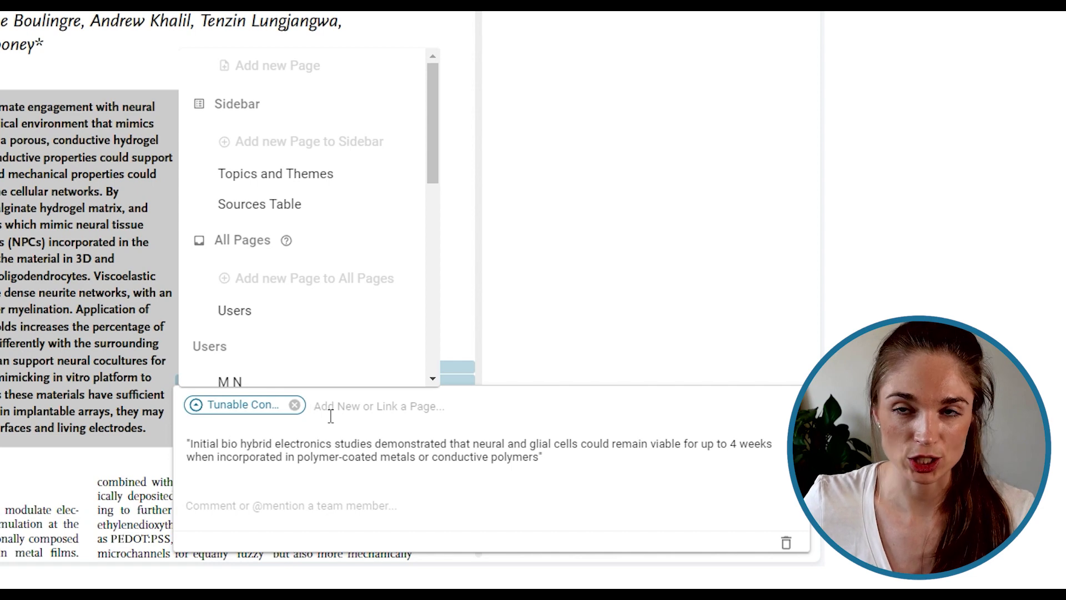
scroll(317, 245, "down", 10)
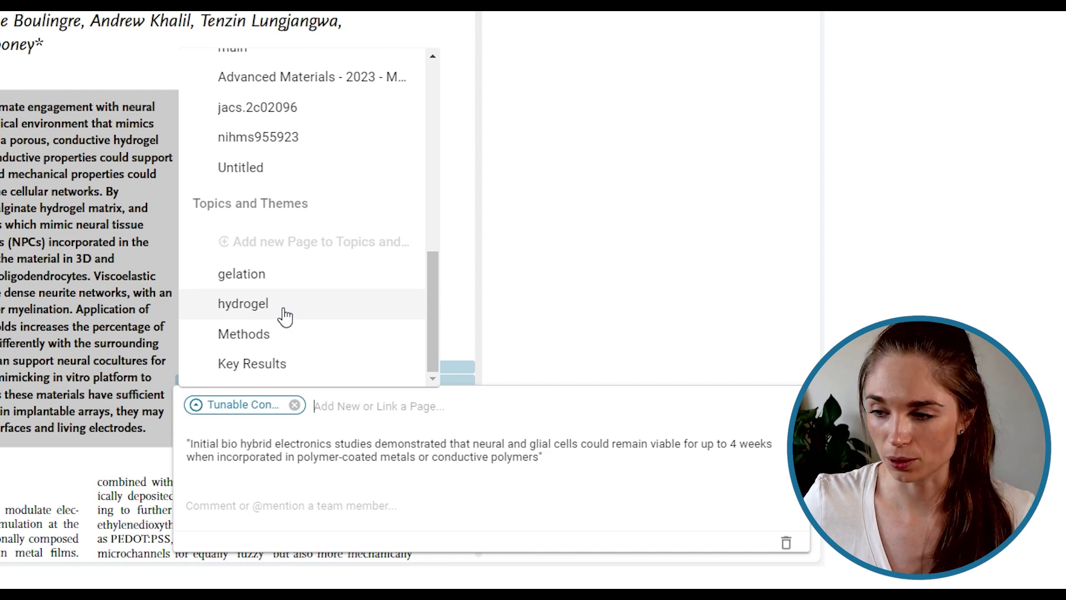
left_click(285, 309)
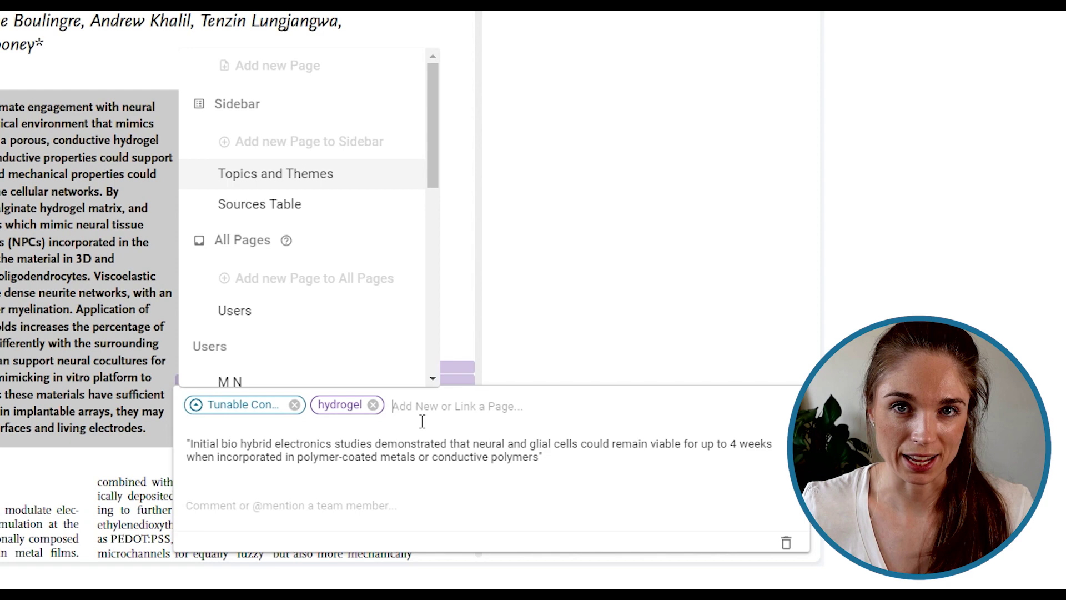
type("gel")
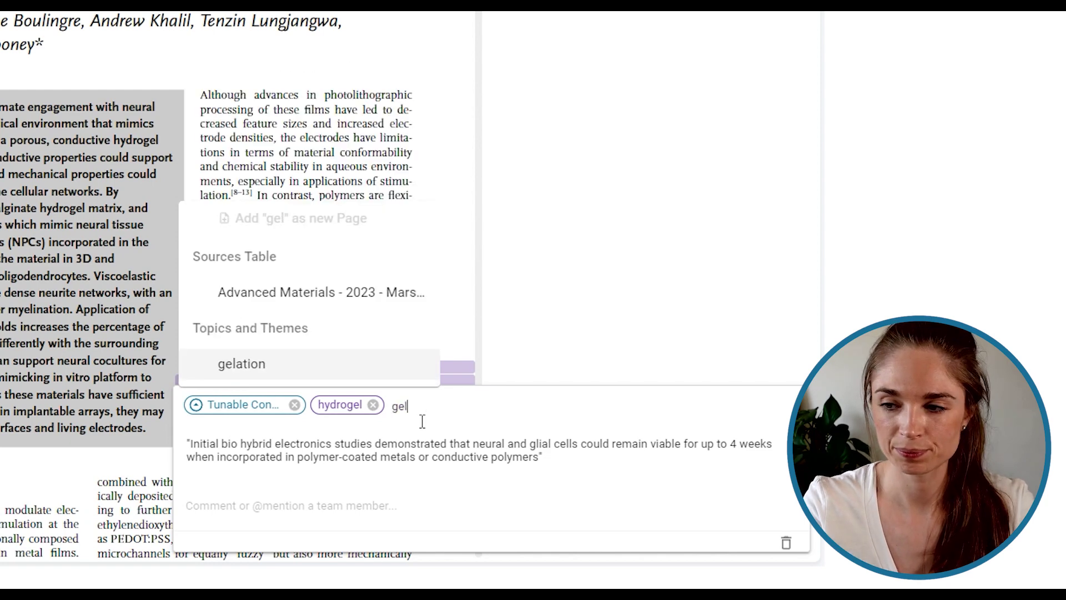
left_click(351, 372)
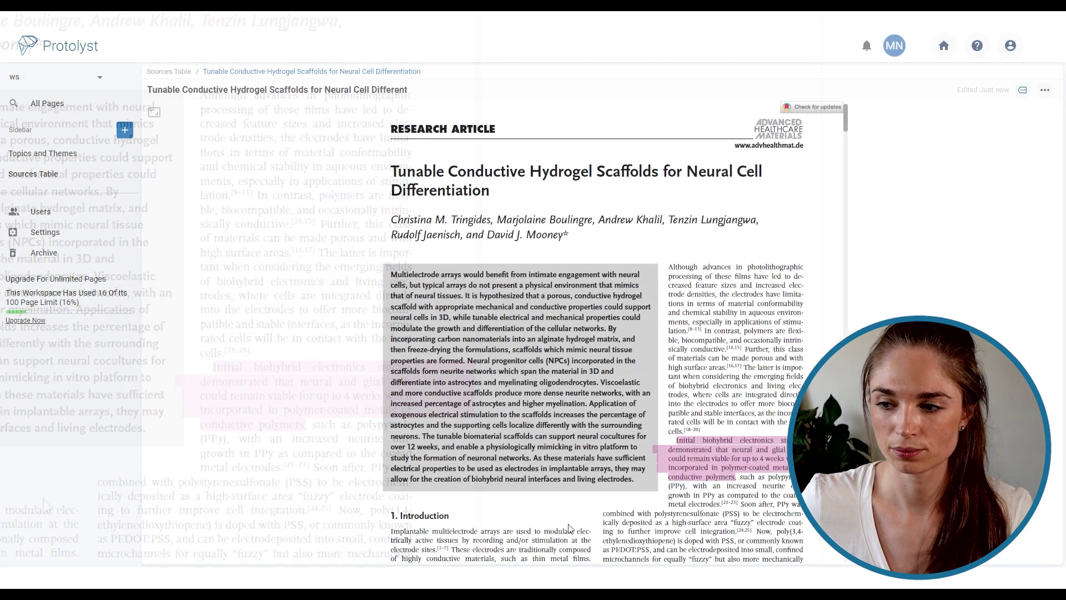
scroll(722, 442, "down", 10)
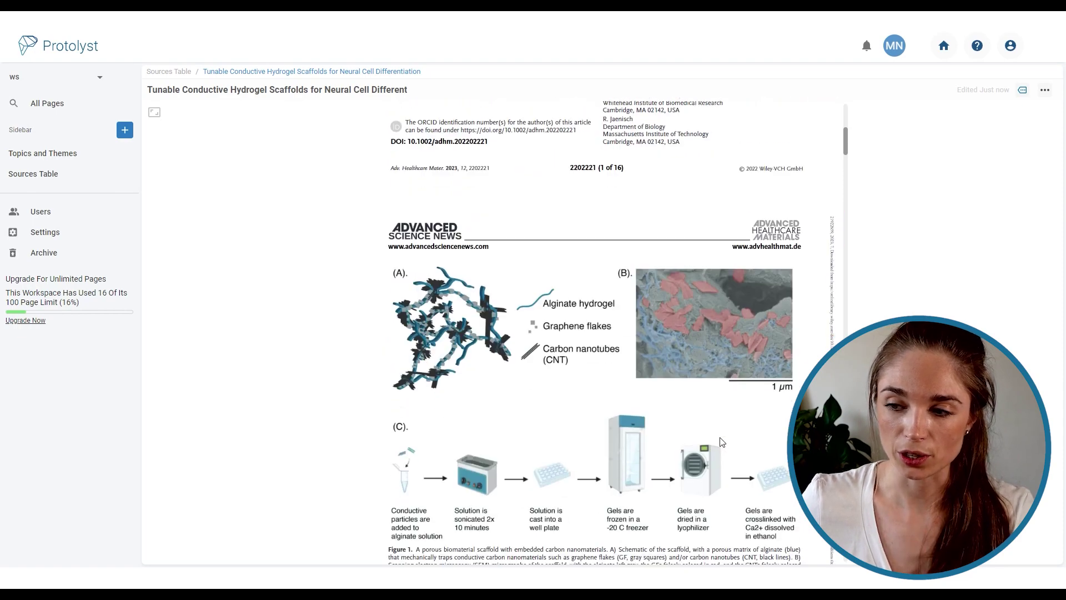
scroll(721, 442, "down", 8)
scroll(722, 442, "up", 2)
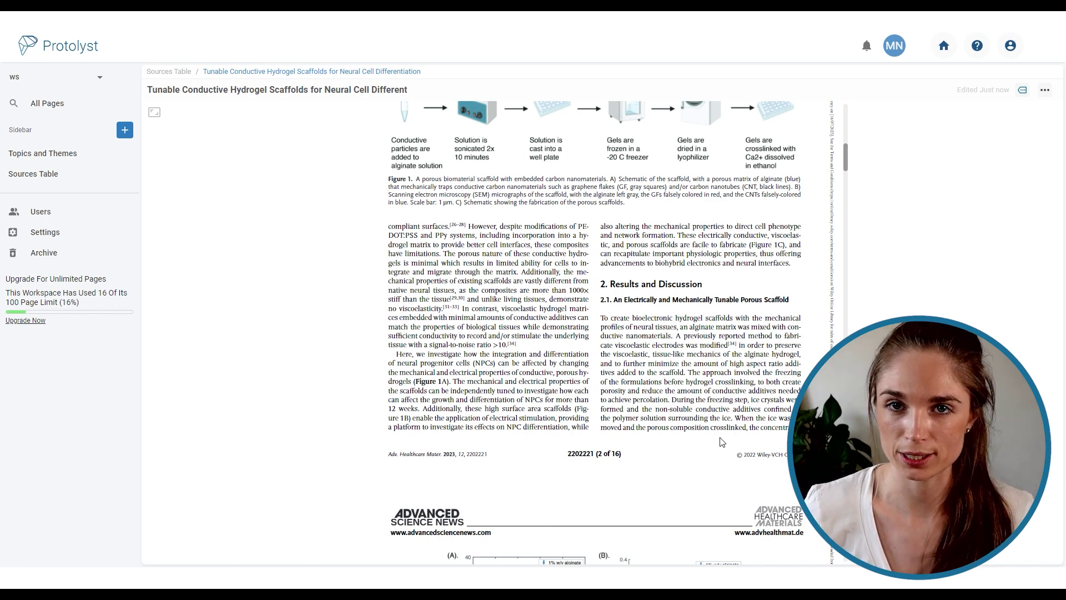
- Make section 2.1's first sentence an atom tagged hydrogel, then enter 'scaffold' as a tag
left_click_drag(600, 318, 674, 336)
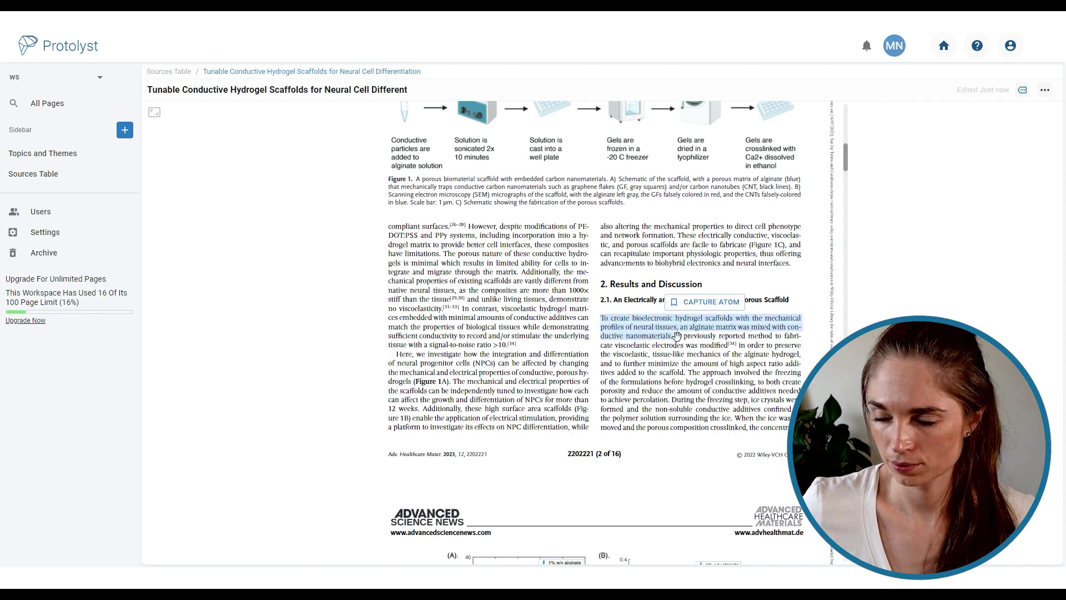
left_click(686, 358)
type("hydrogel")
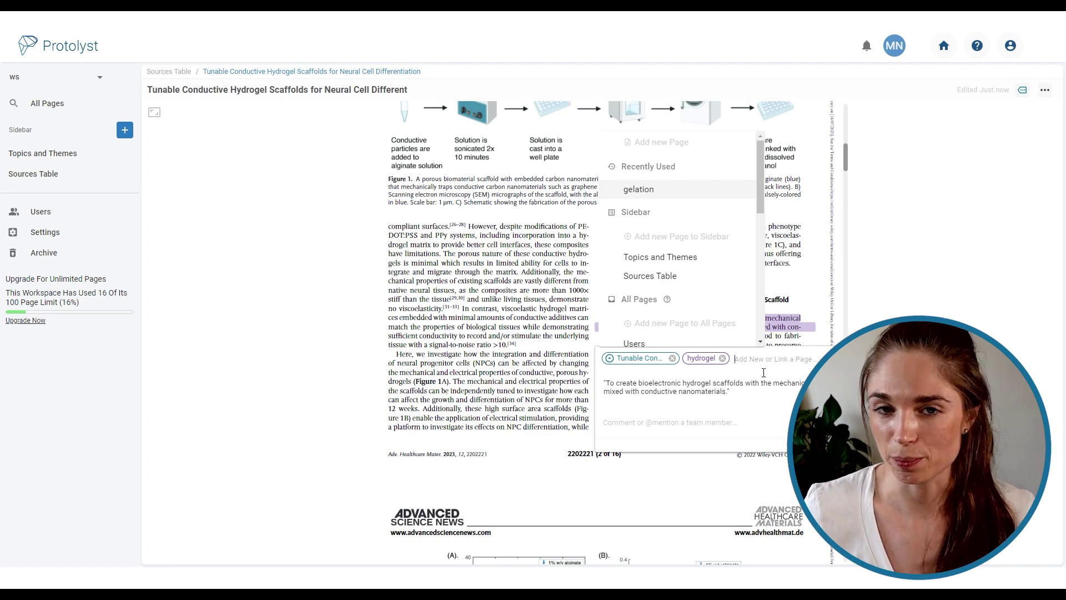
type("scaffold")
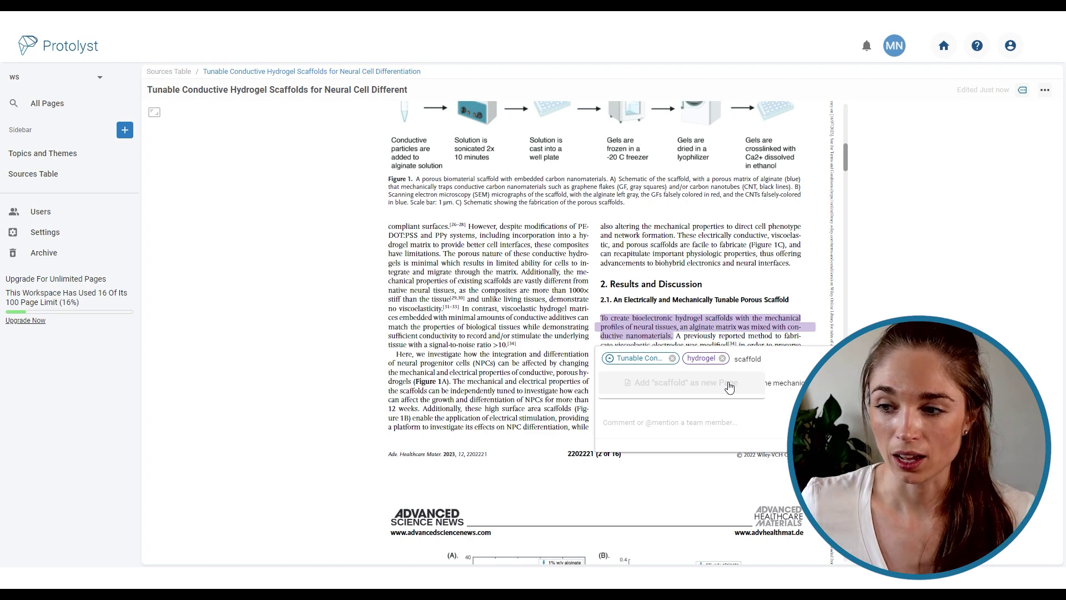
- Add 'scaffold' as a new page located in Topics and Themes, tagging the atom
left_click(707, 393)
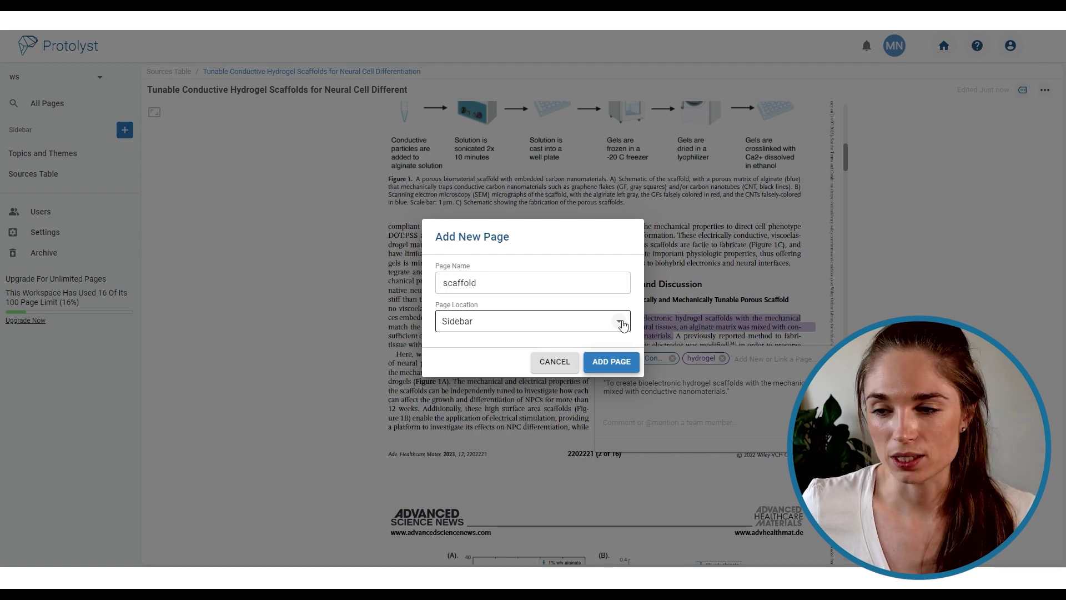
left_click(622, 325)
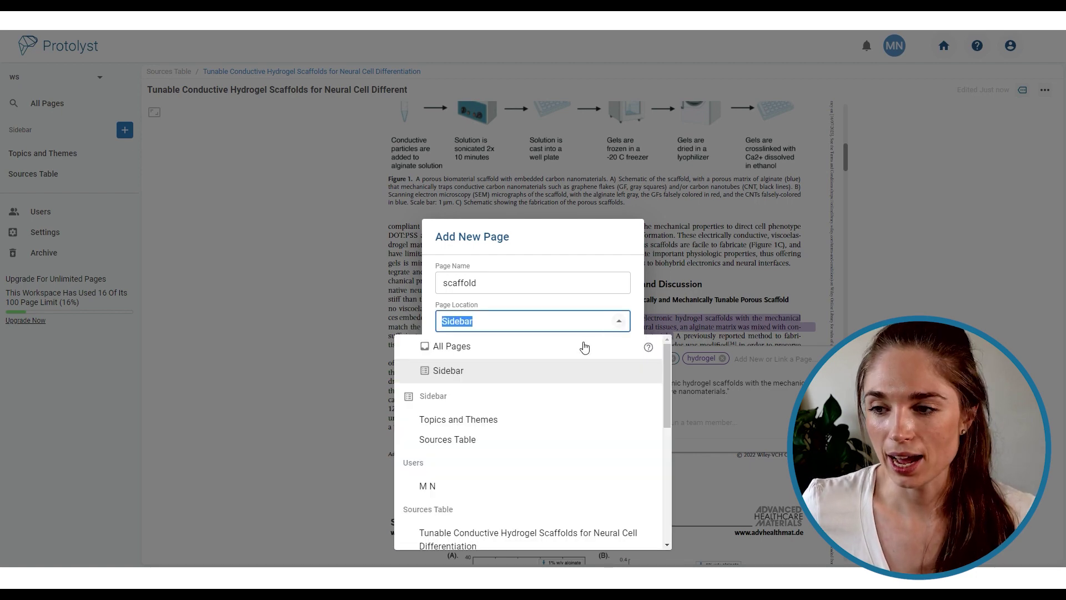
left_click(488, 420)
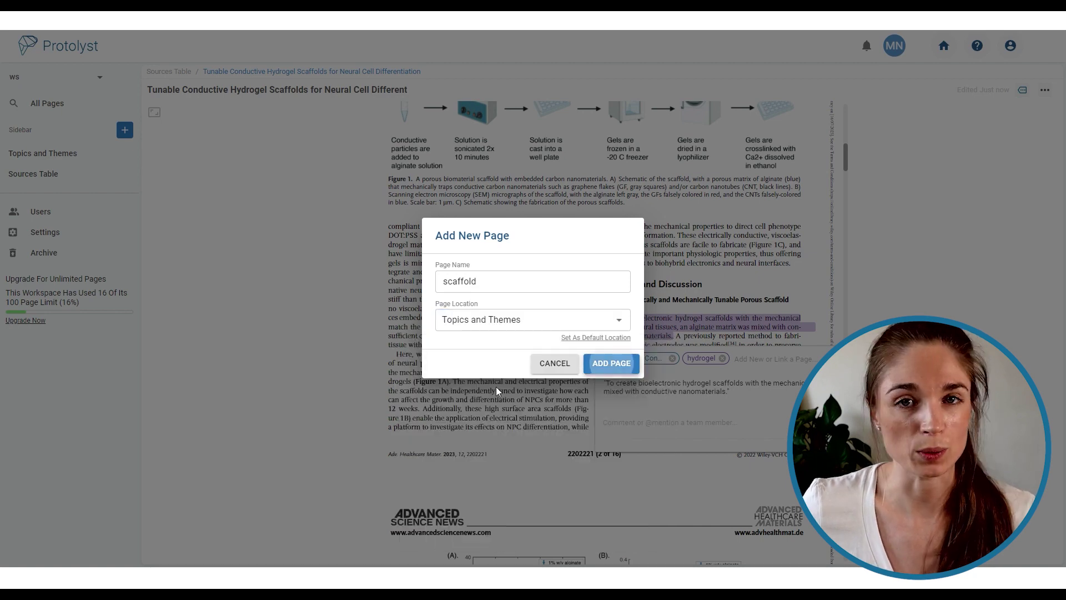
left_click(611, 363)
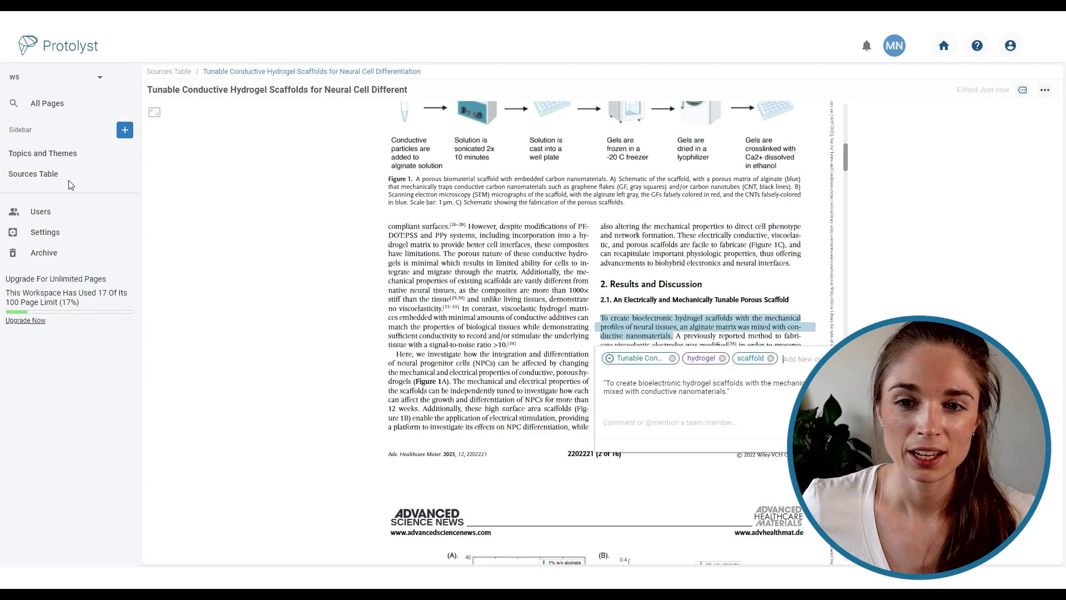
- Review the Topics and Themes table, then switch to the Sources Table
left_click(65, 160)
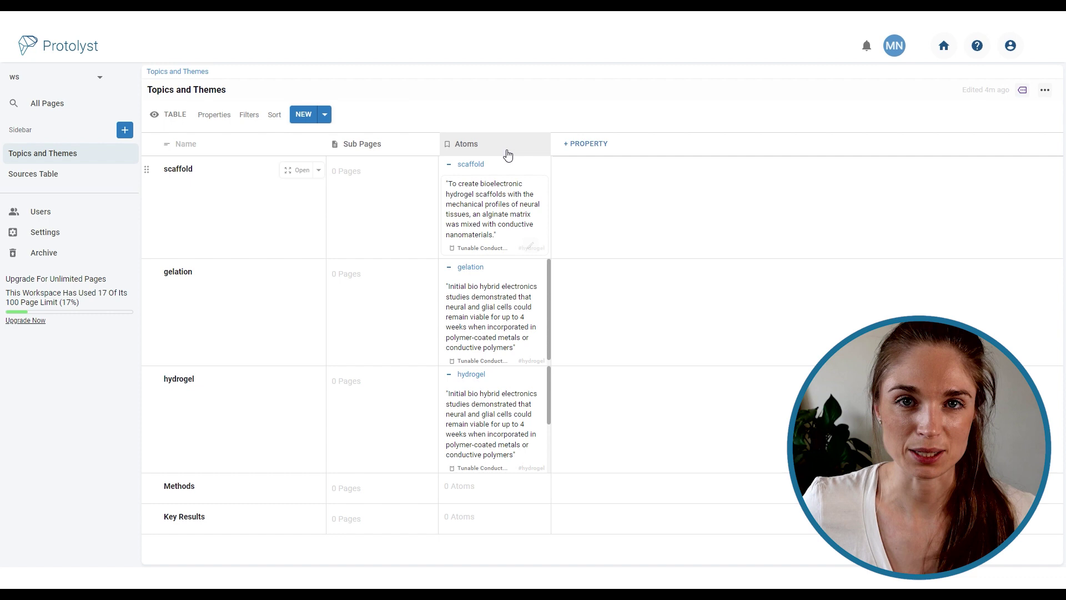
left_click(35, 176)
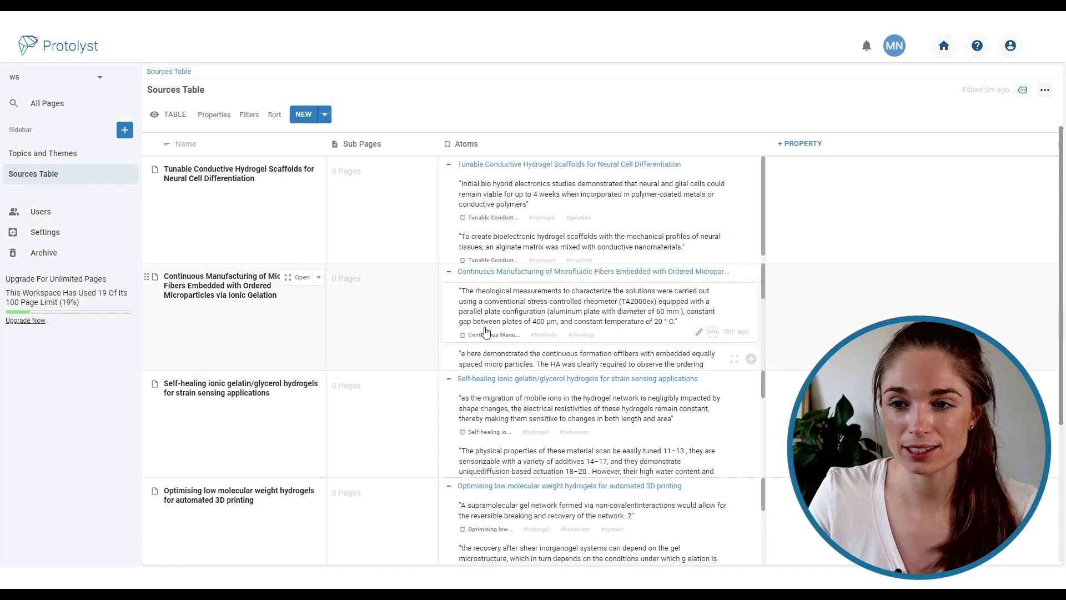
- Delete the Sub Pages property from the Sources Table and confirm the deletion
left_click(402, 144)
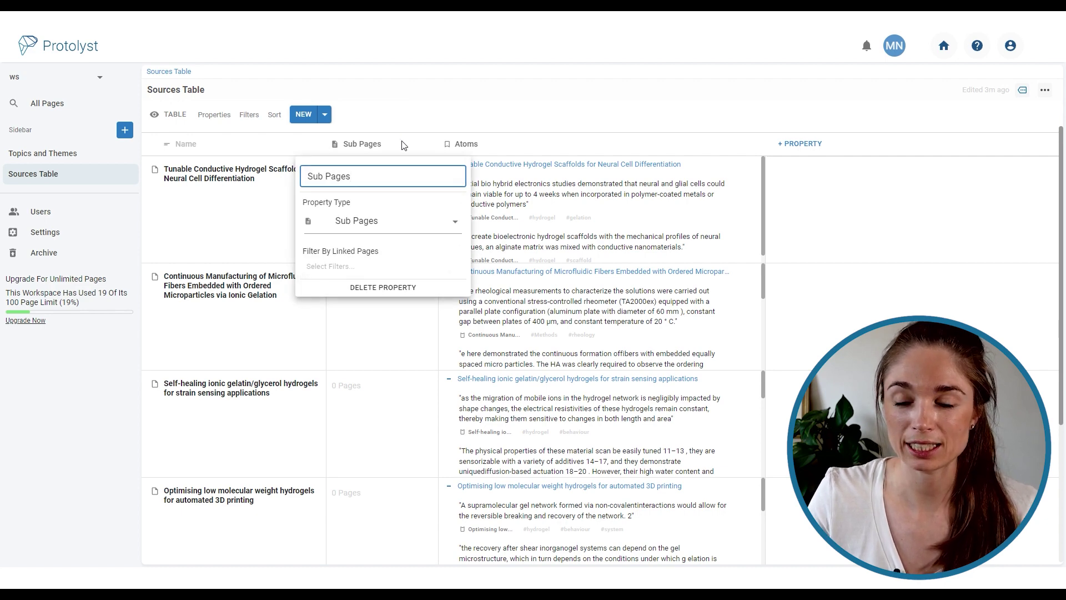
left_click(391, 286)
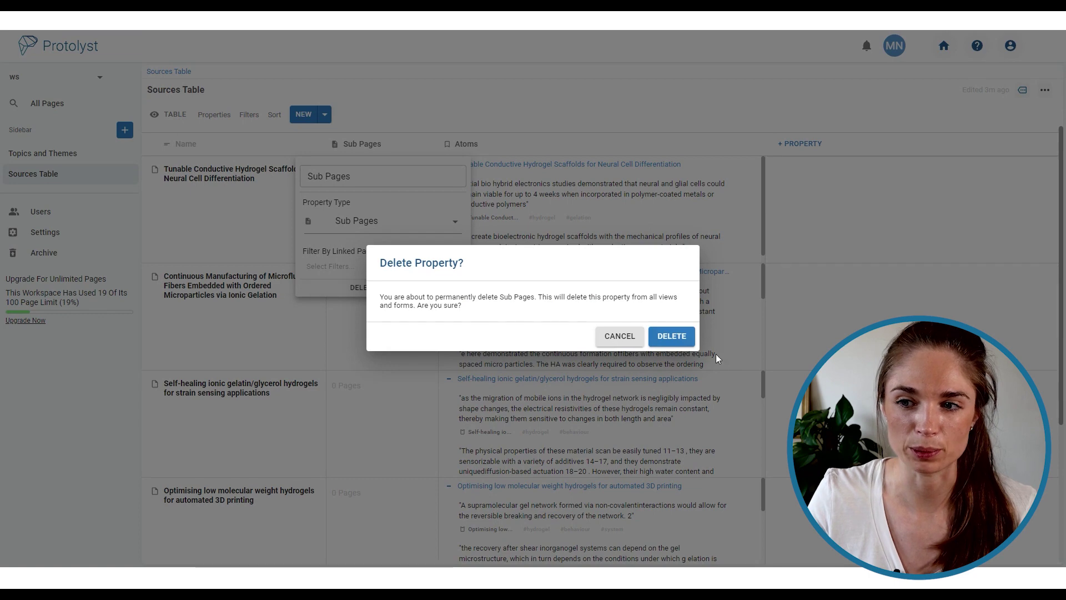
left_click(673, 336)
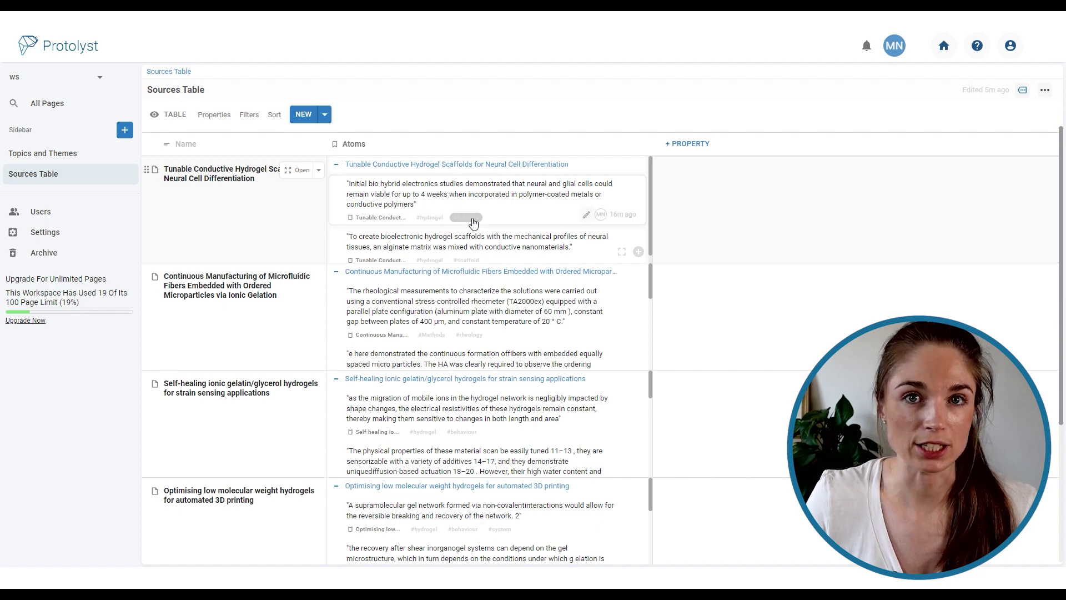
- In Topics and Themes, delete the Sub Pages property, leaving only names and atoms
left_click(71, 155)
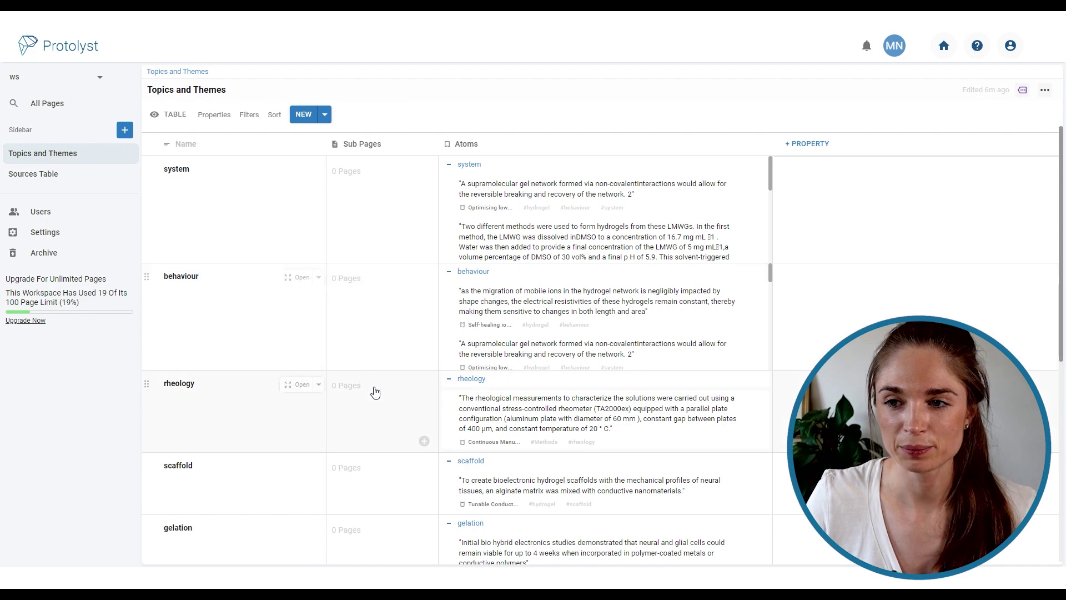
left_click(399, 145)
left_click(388, 287)
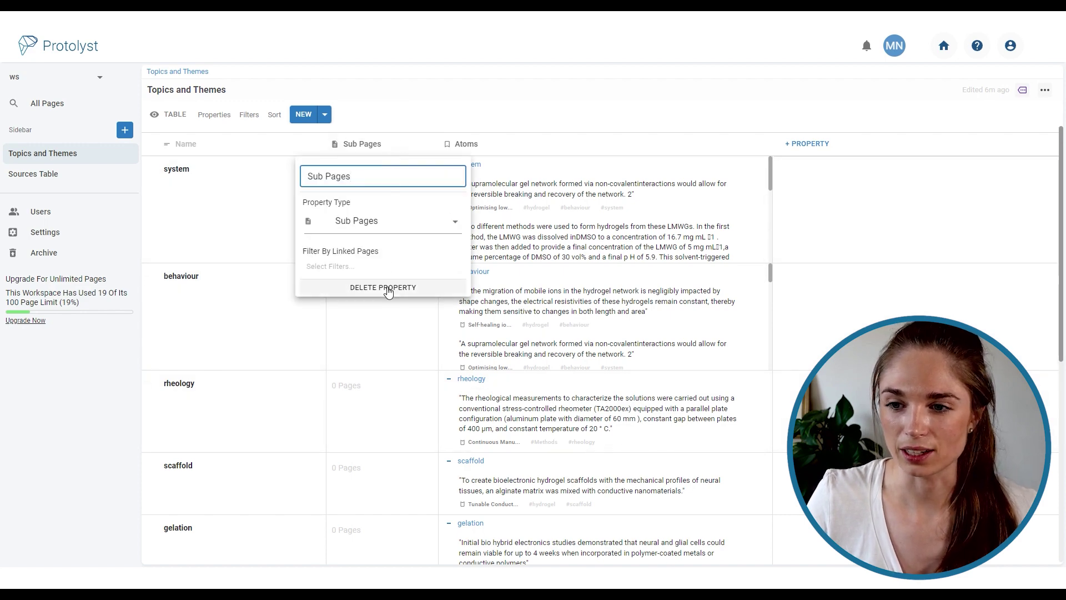
left_click(671, 336)
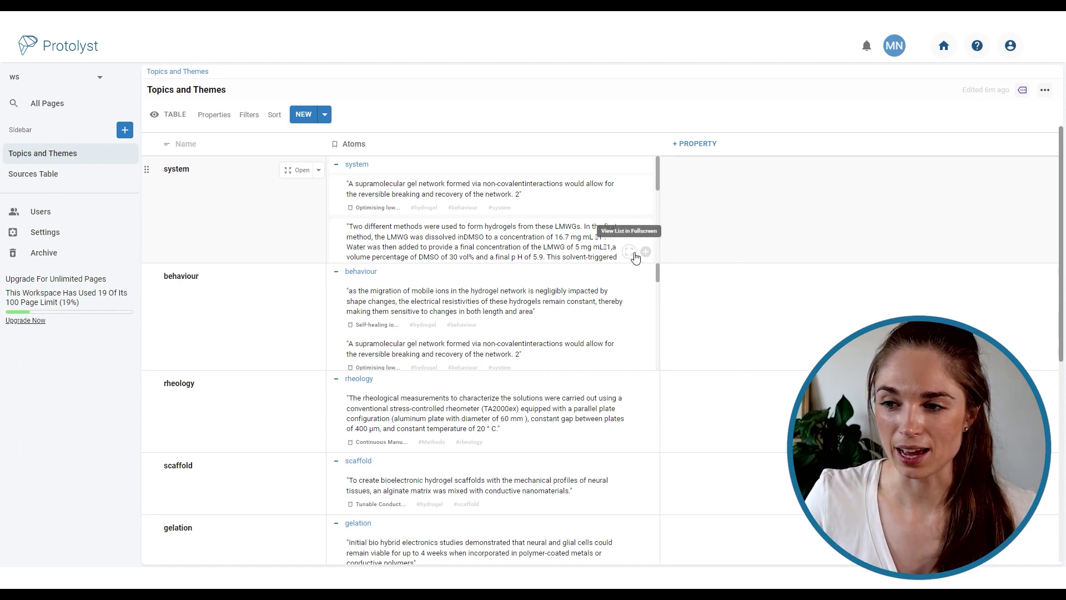
left_click(629, 253)
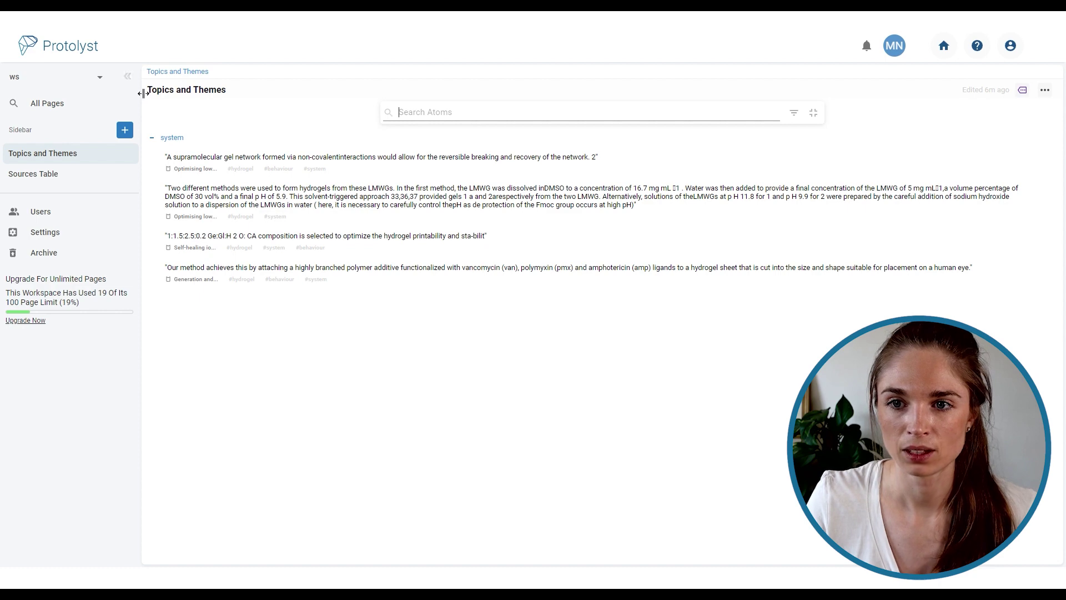
left_click(193, 77)
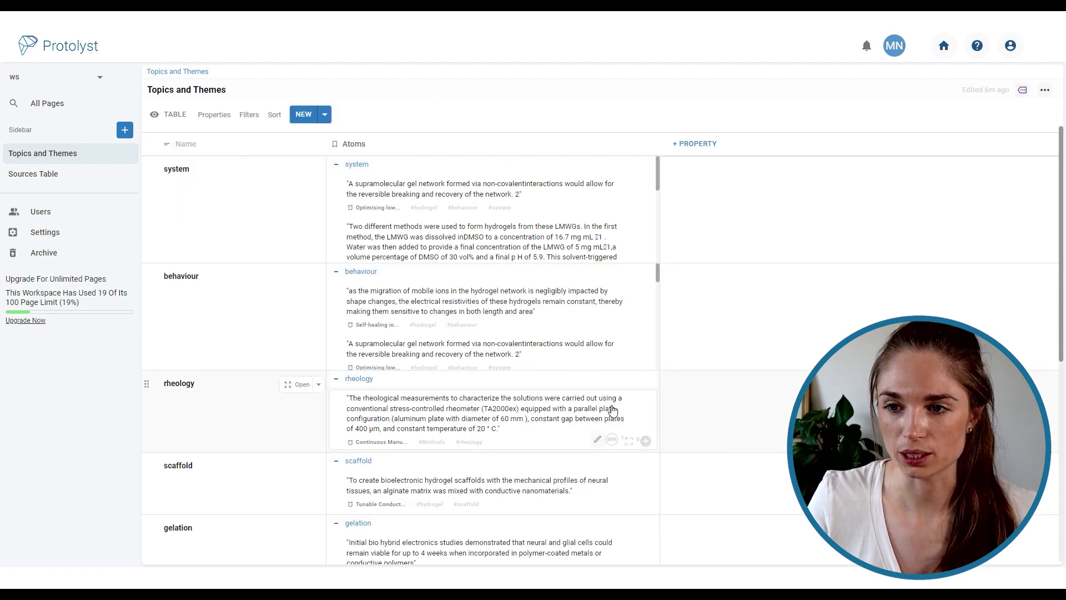
- Scroll through the behaviour atoms, then return to the Sources Table
scroll(613, 410, "down", 2)
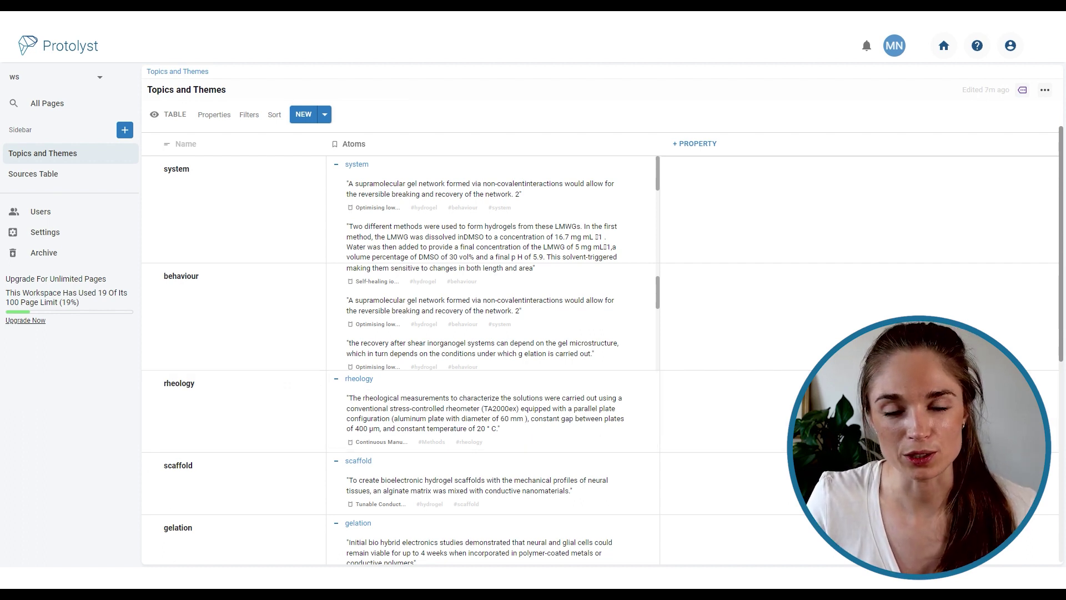
left_click(76, 174)
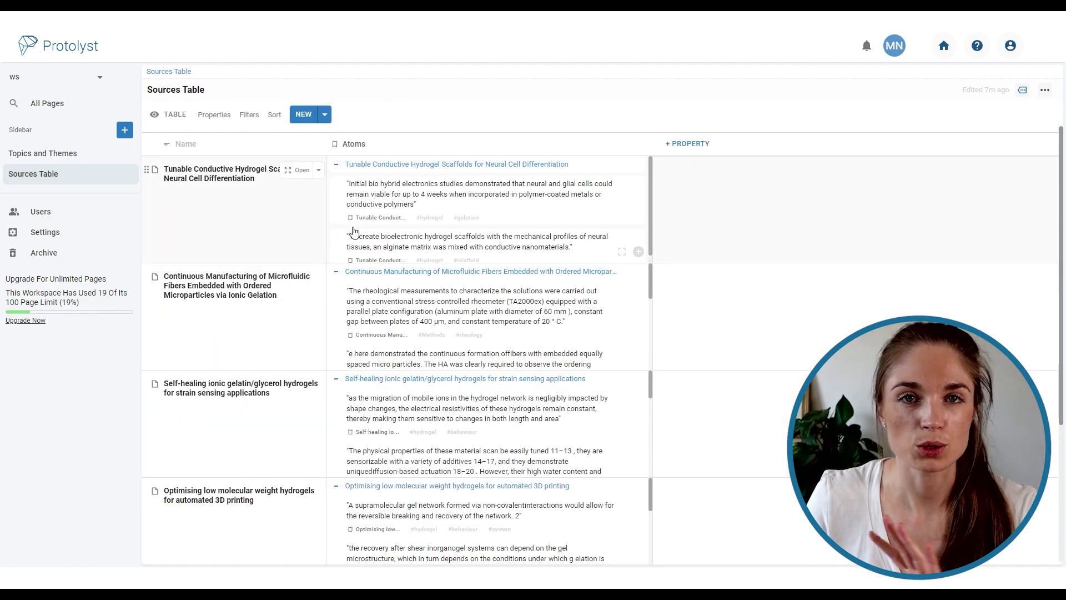
- Add a new Atoms-type column filtered by linked page Methods to the Sources Table
left_click(704, 144)
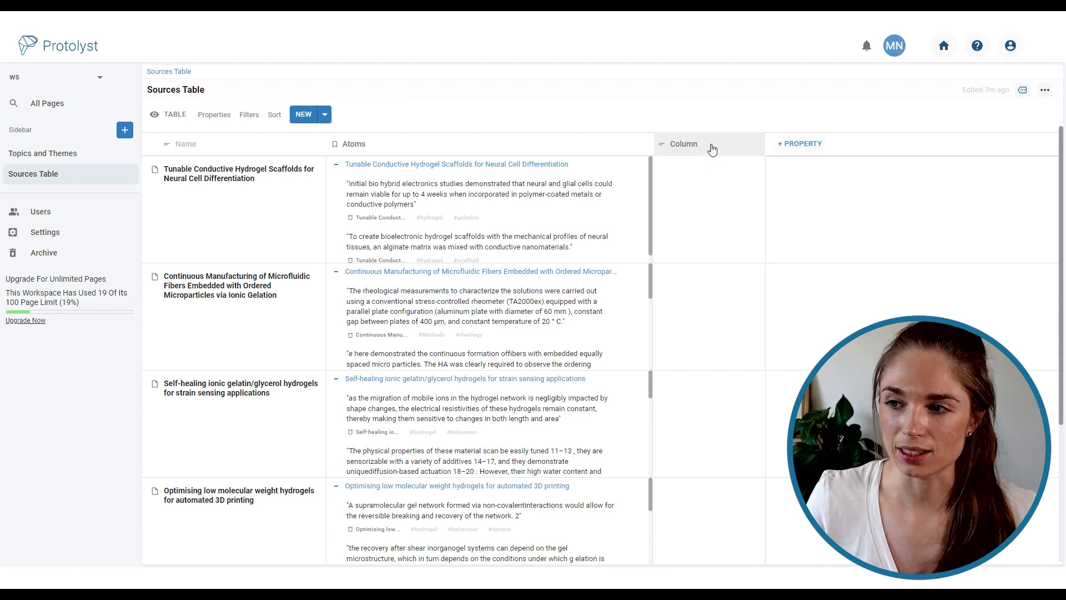
left_click(712, 150)
left_click(708, 222)
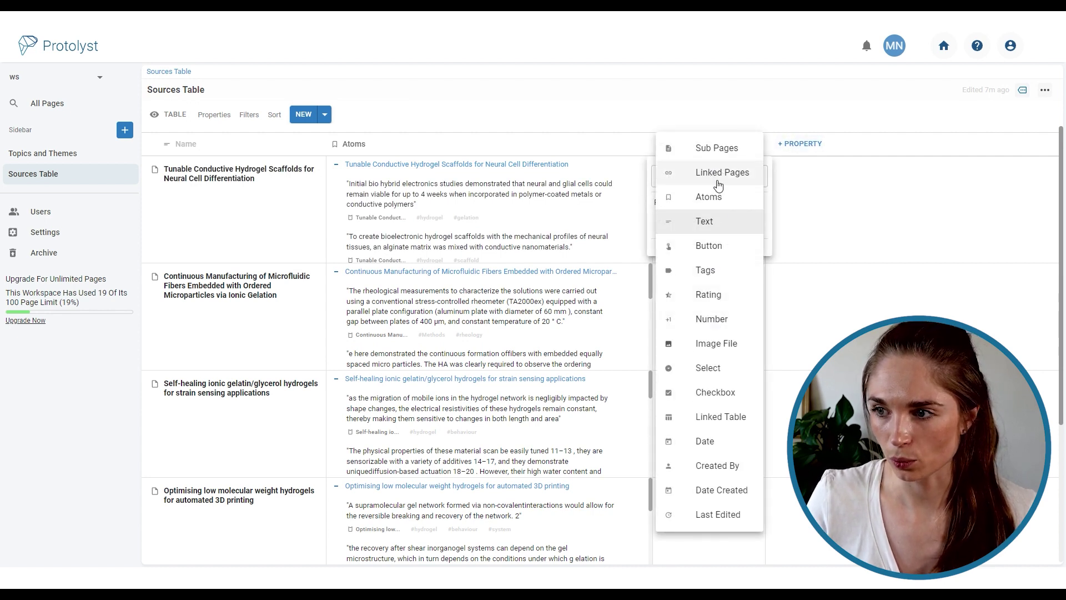
left_click(716, 197)
left_click(697, 300)
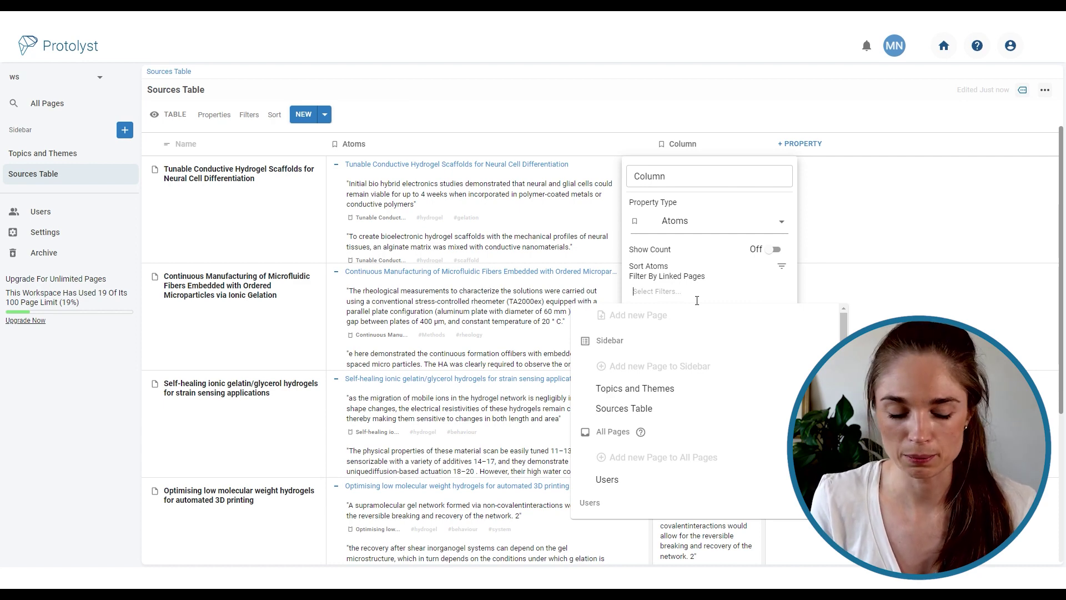
type("meth")
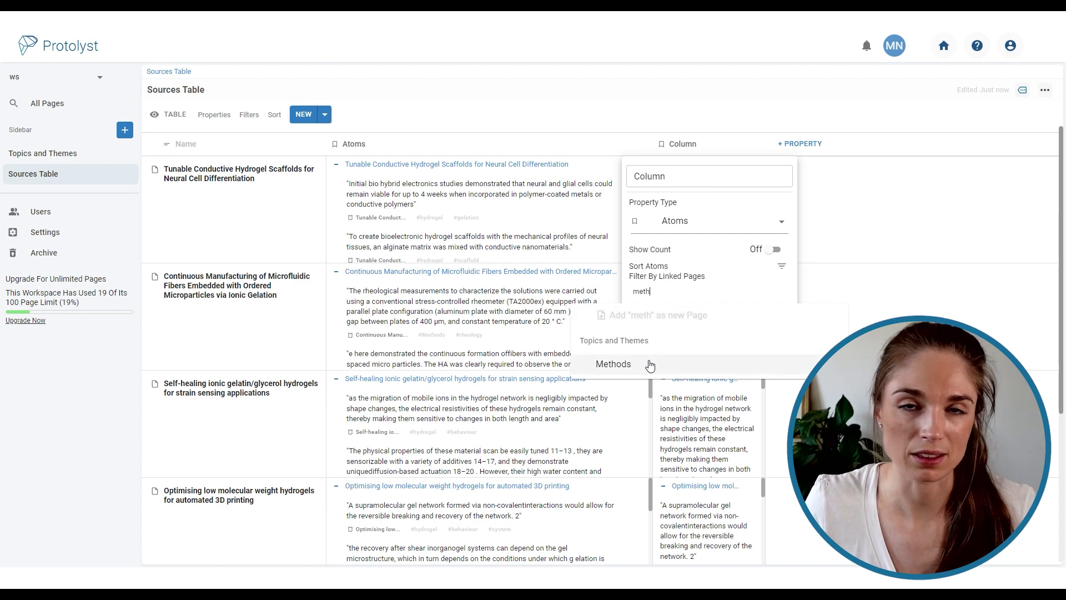
left_click(633, 364)
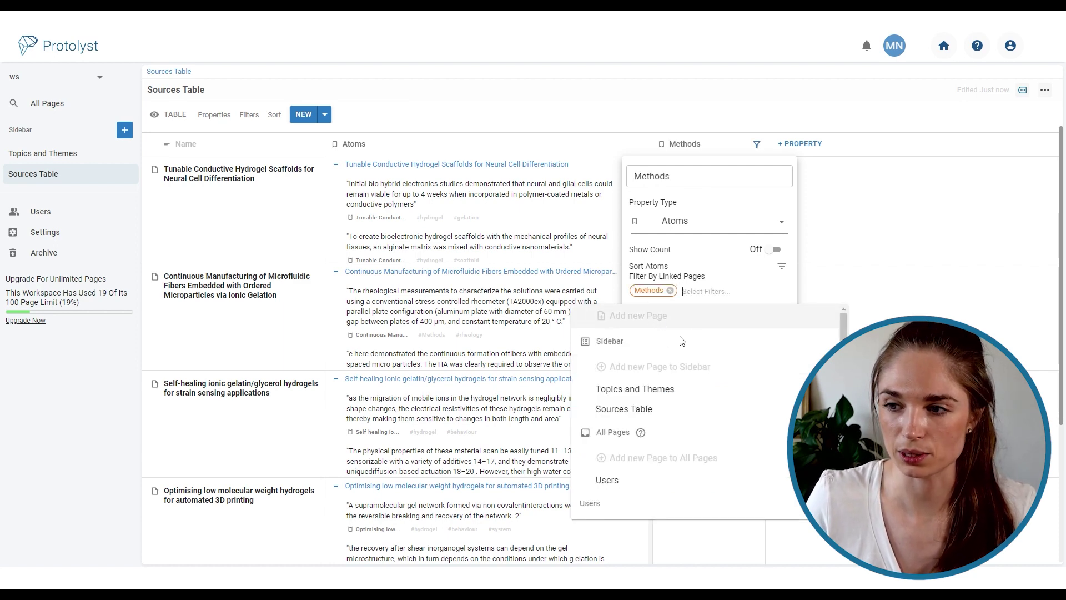
left_click(776, 95)
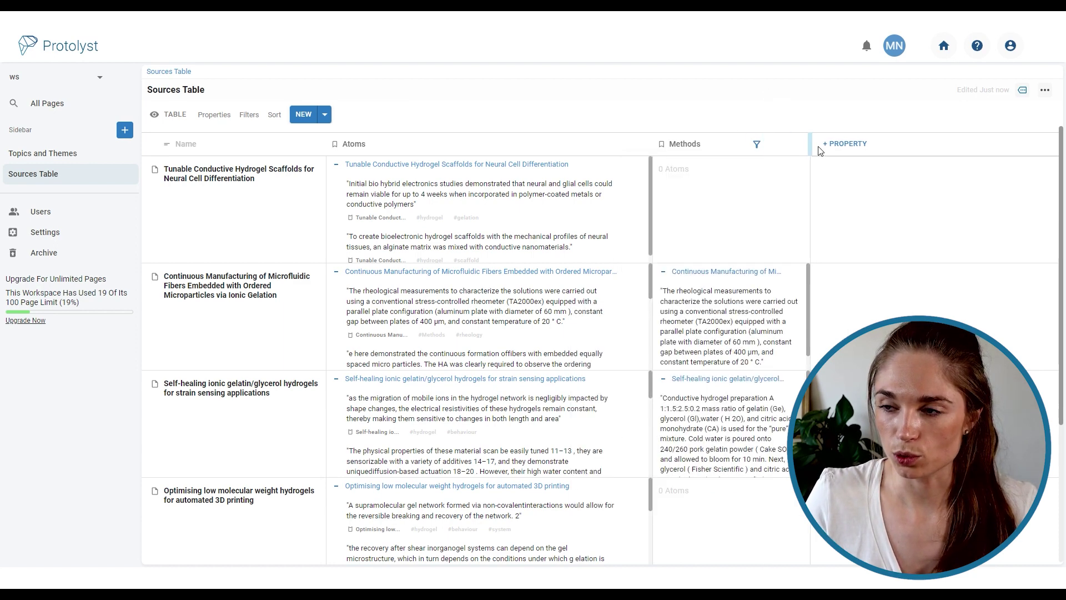
- Drag the Methods column's right edge wider to read the TA2000ex rheometer quote
left_click_drag(818, 147, 946, 167)
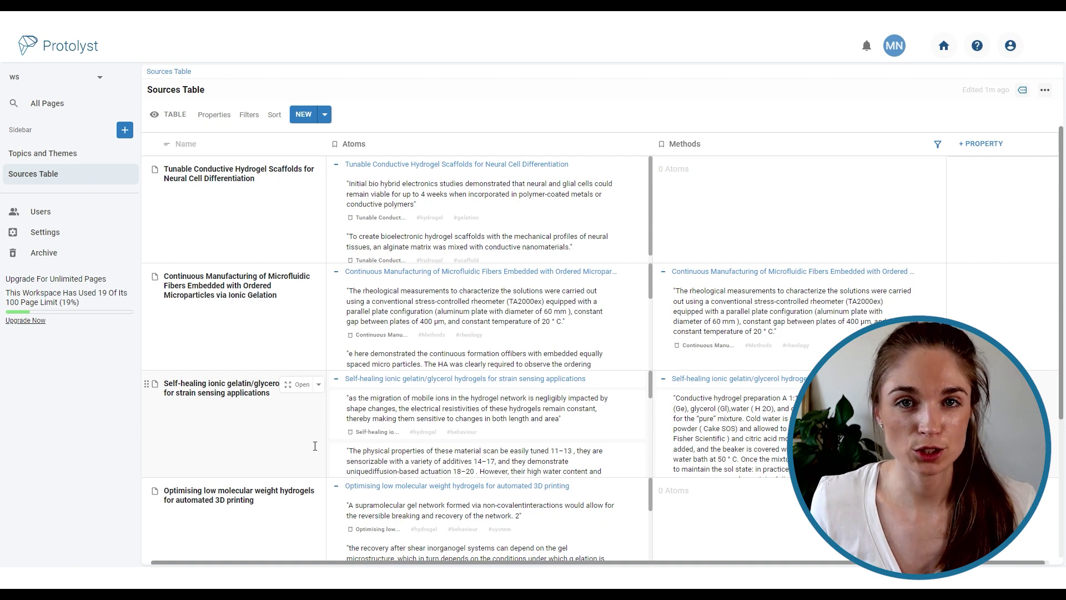
- Search All Pages for 'drying out' to find the single matching hydrogel atom
left_click(64, 105)
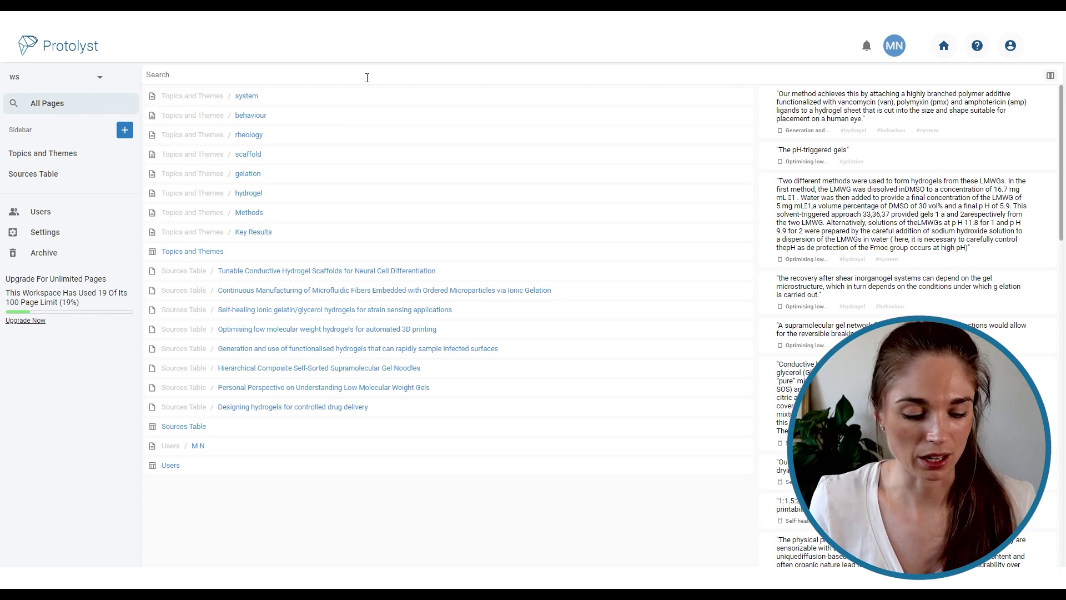
type("dryin")
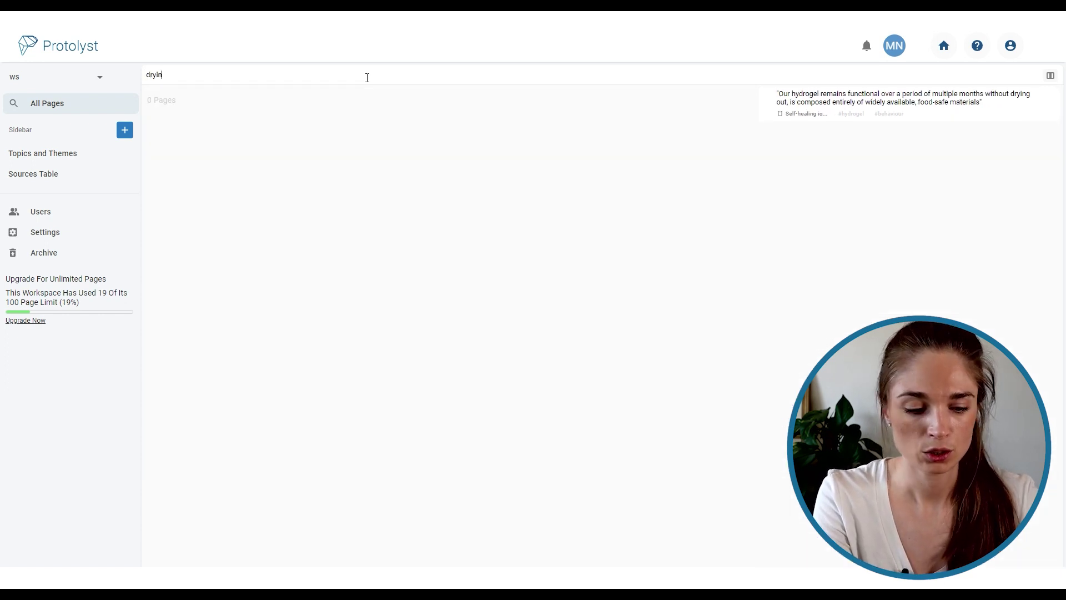
type("g out")
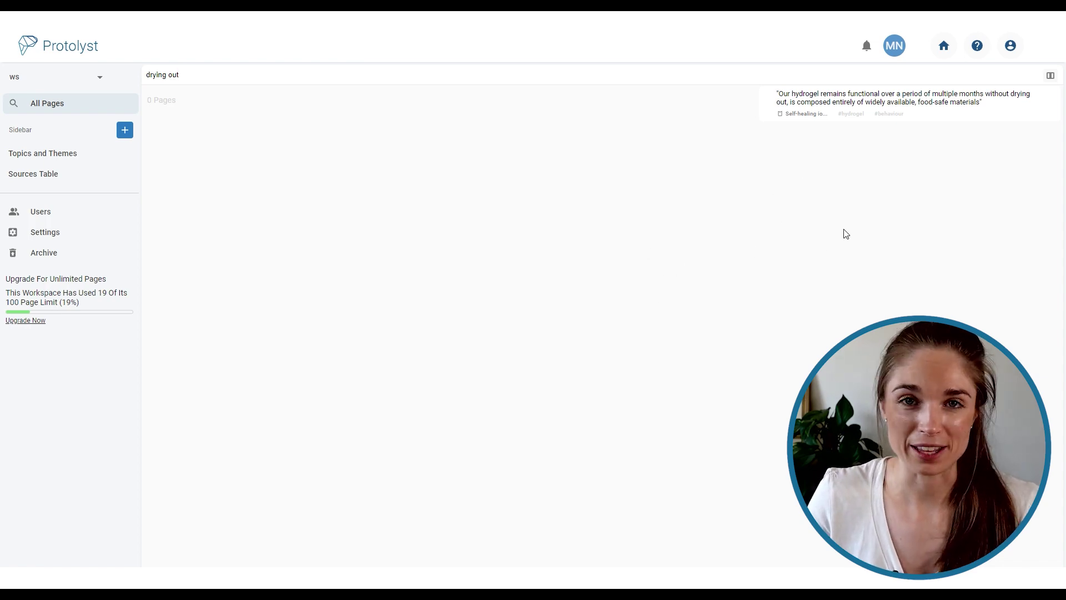
- Open the drying-out quote's source paper, Self-healing ionic gelatin/glycerol hydrogels, in the side panel
left_click(945, 100)
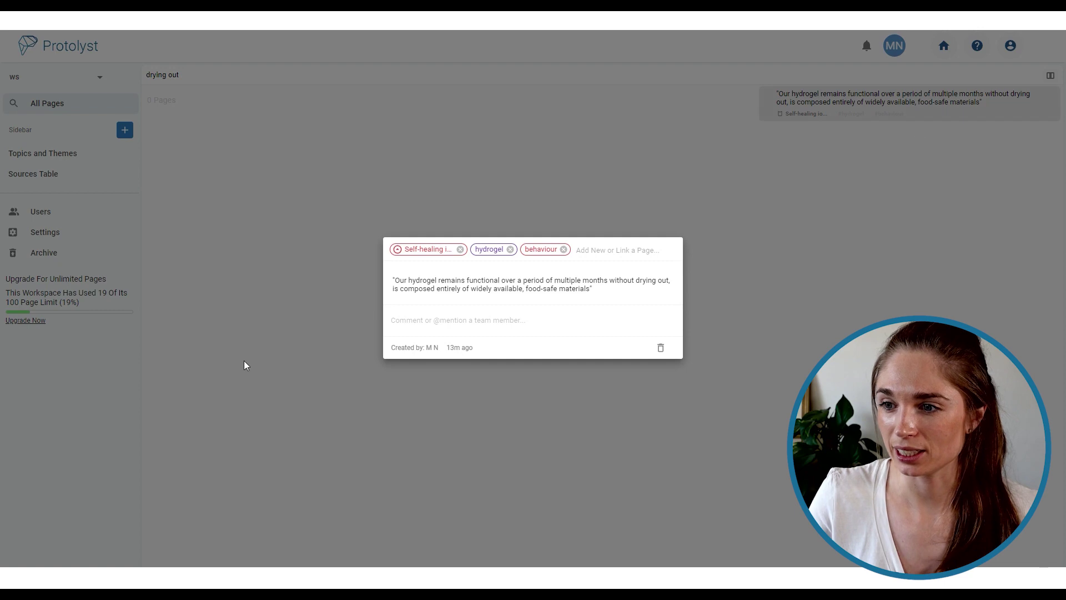
left_click(437, 251)
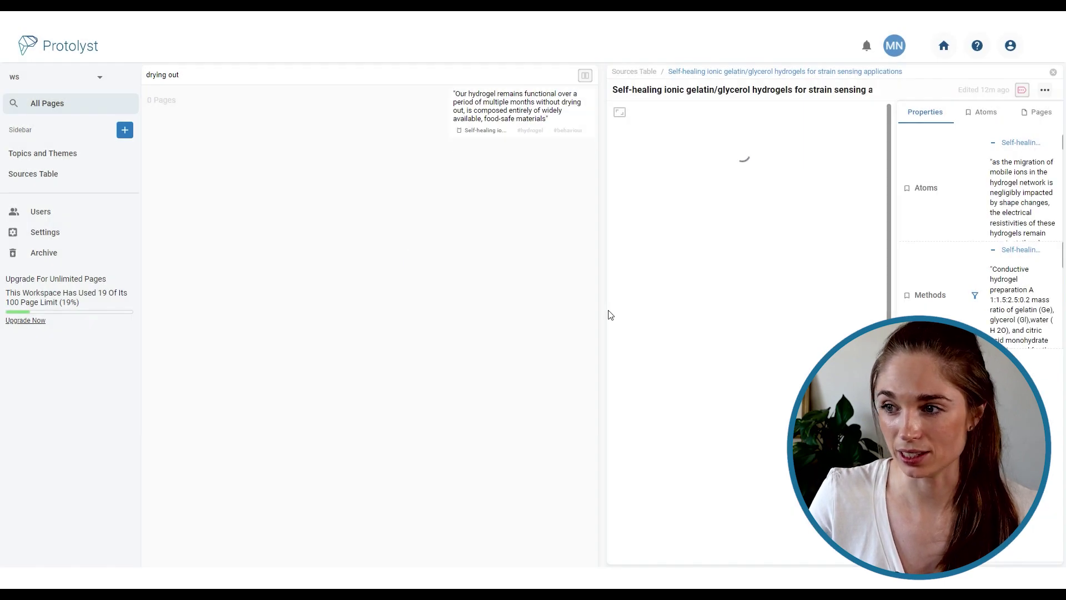